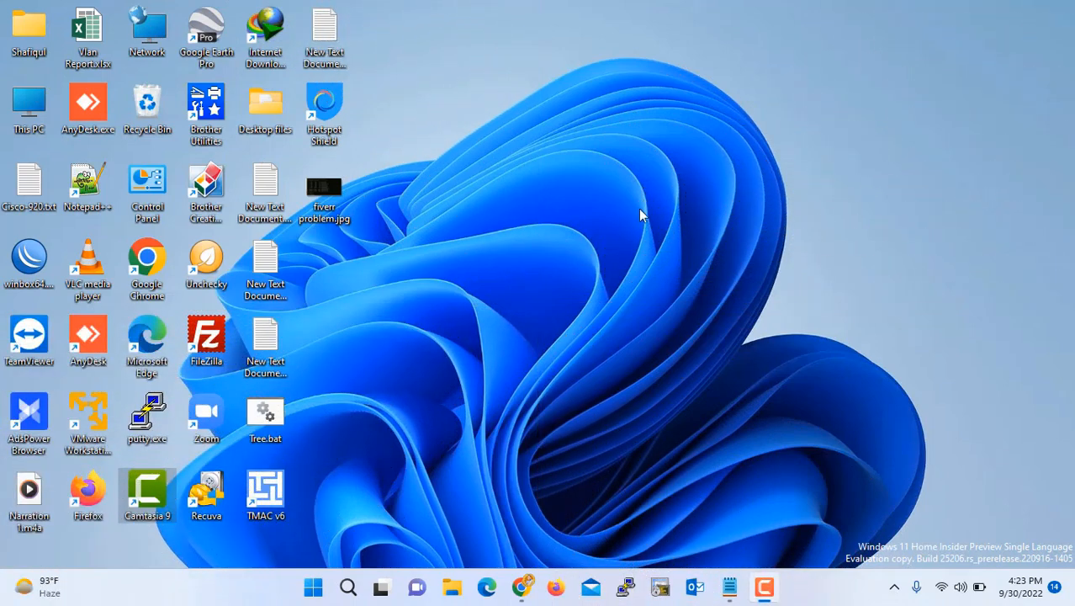
# Switch to Outlook and start the Import and Export Wizard.
pyautogui.click(694, 589)
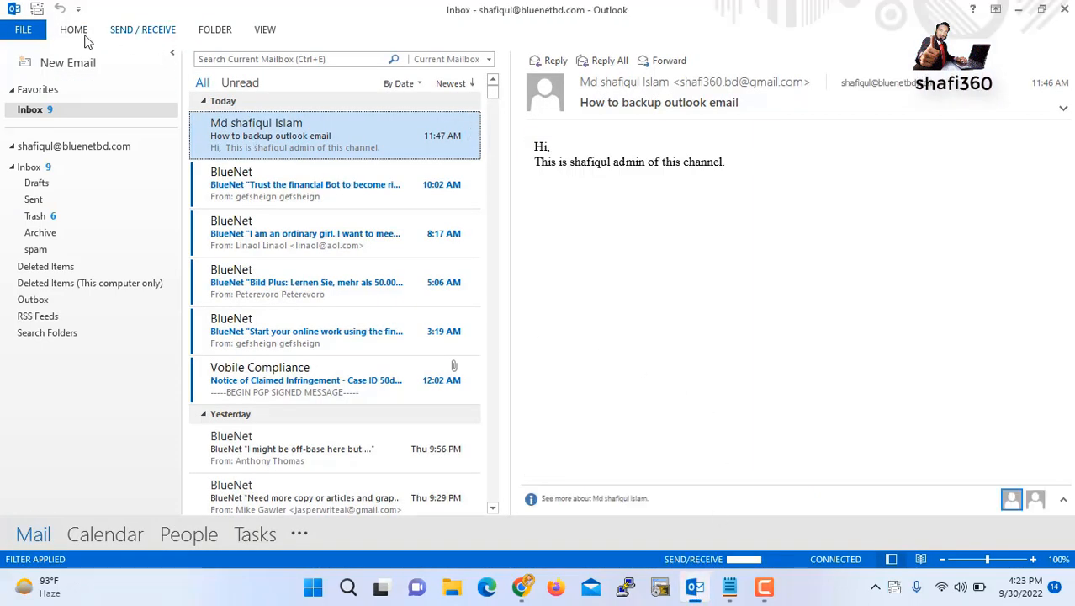
pyautogui.click(72, 31)
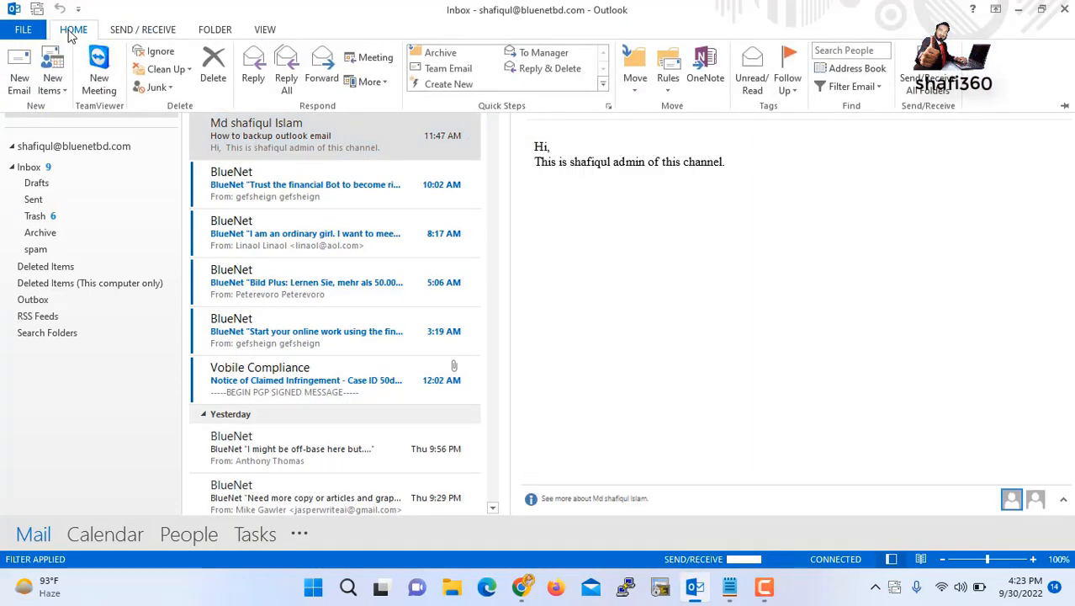
pyautogui.click(21, 30)
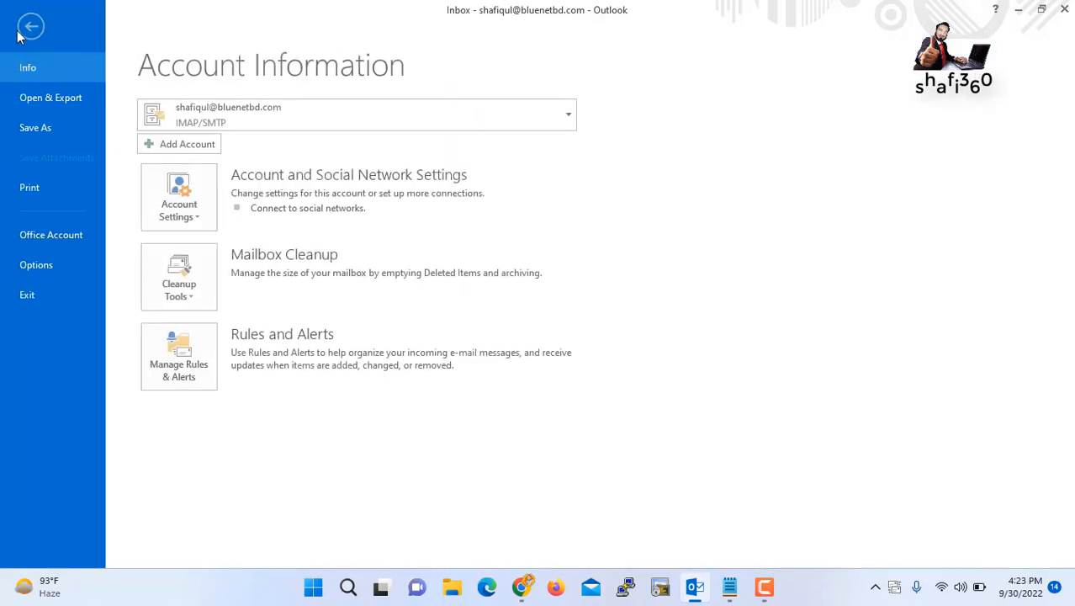
pyautogui.click(36, 100)
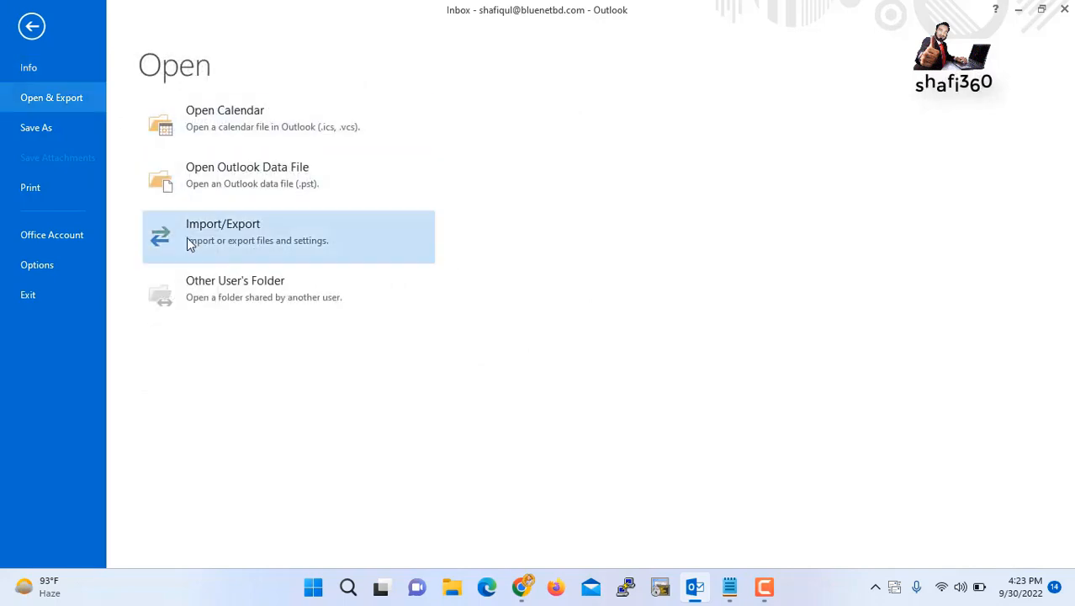
pyautogui.click(175, 238)
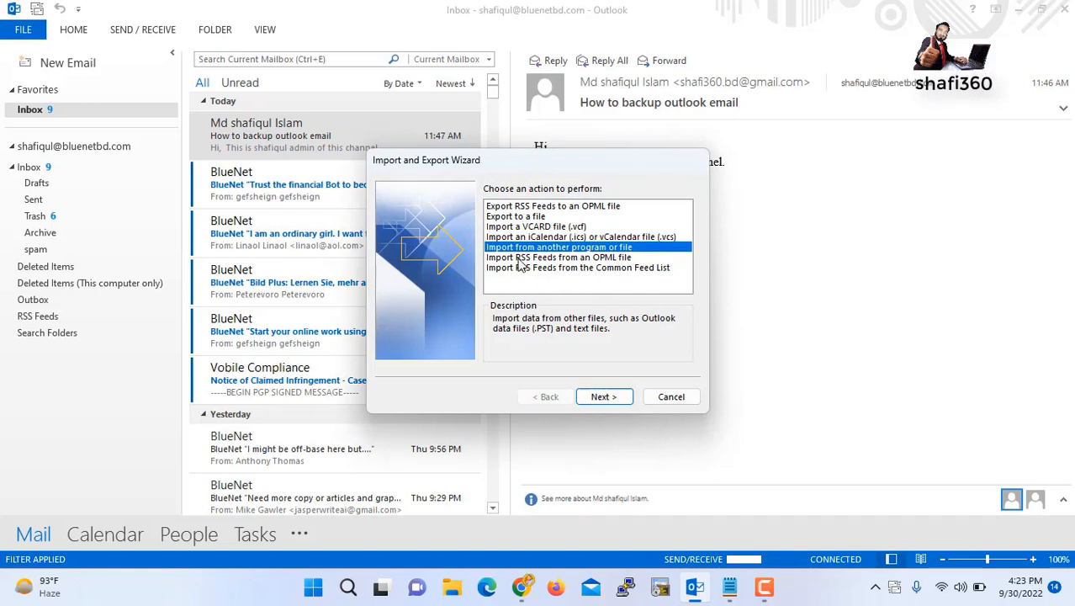
# Set up an export to an Outlook Data File (.pst) from the Inbox folder, including its subfolders.
pyautogui.click(513, 218)
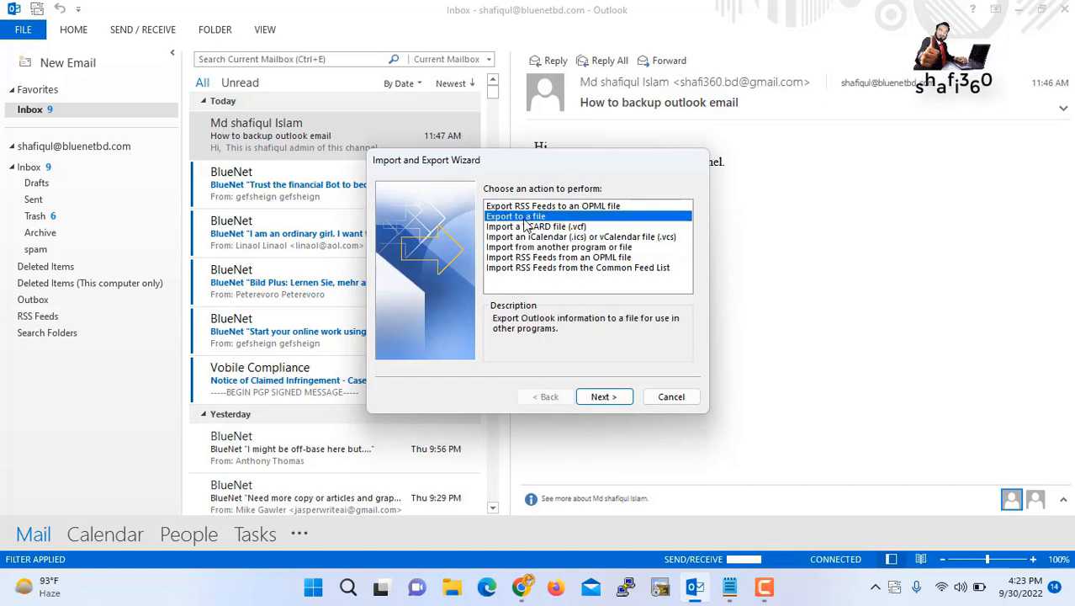
pyautogui.click(602, 398)
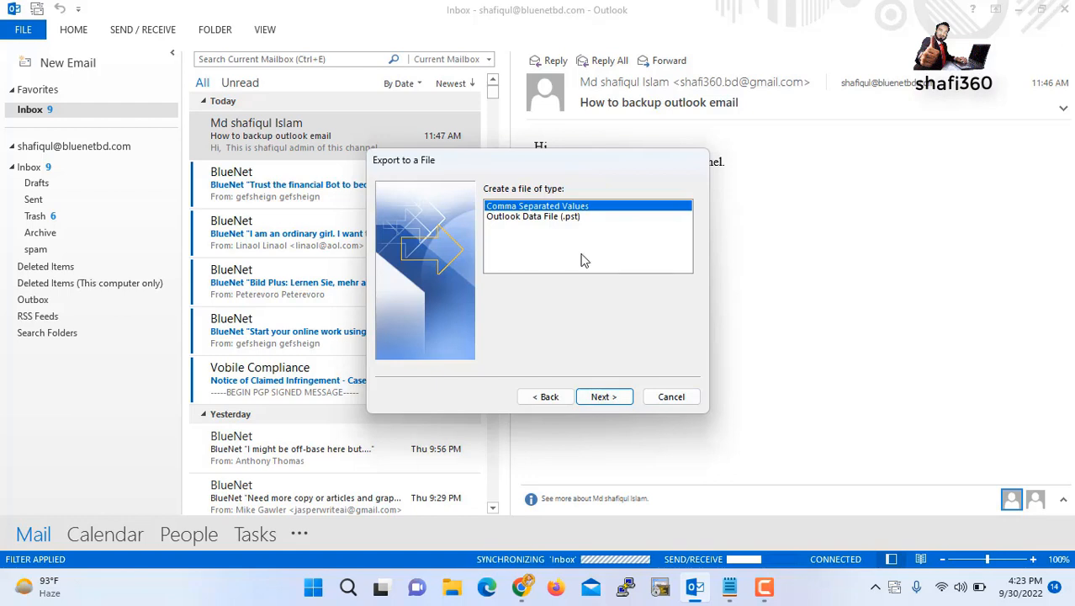
pyautogui.click(528, 218)
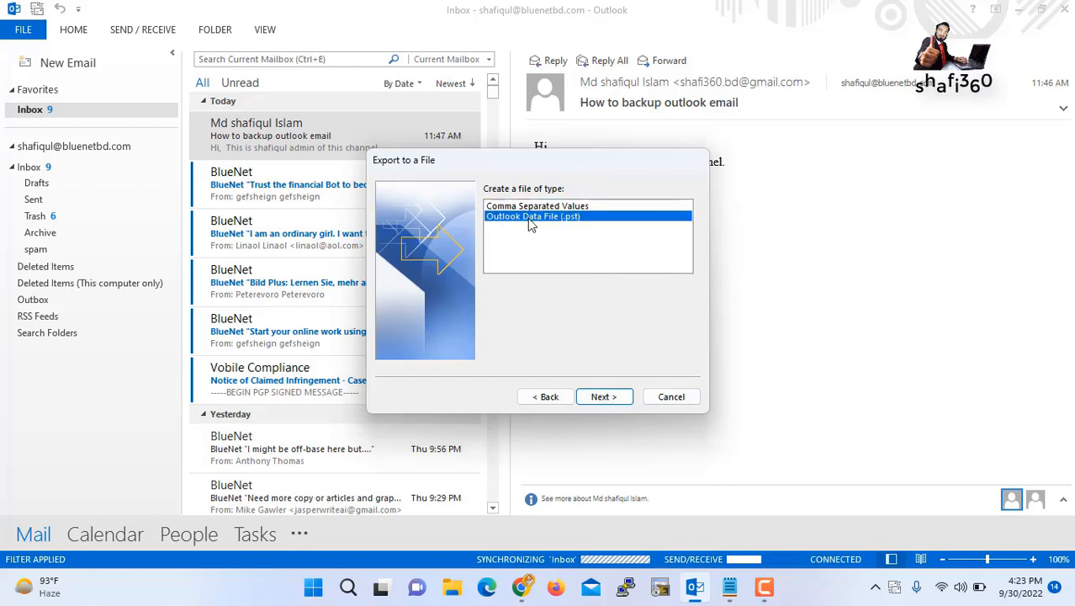
pyautogui.click(598, 395)
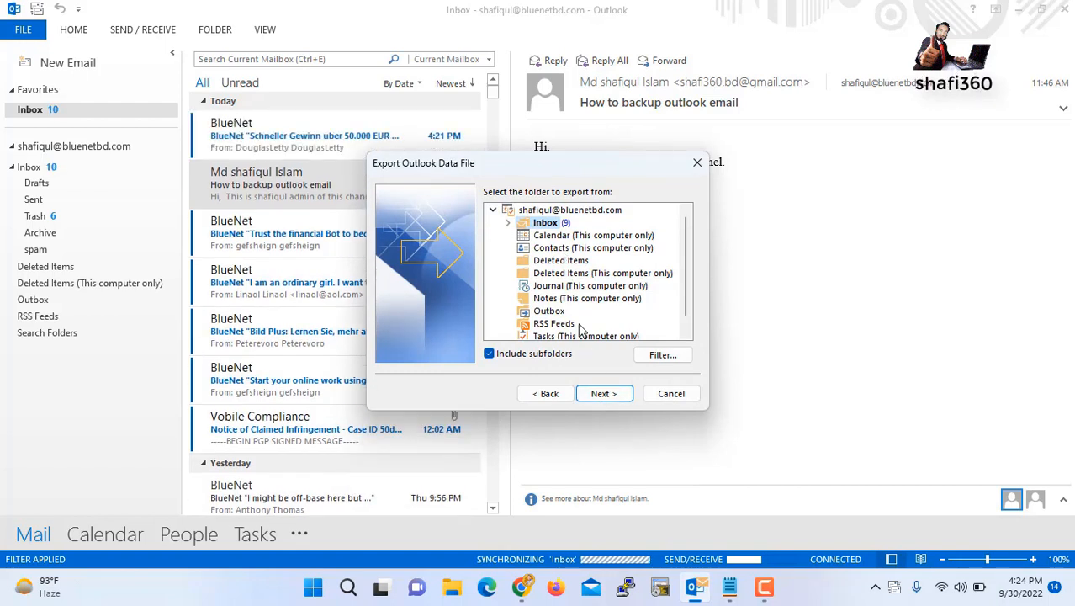
pyautogui.click(602, 394)
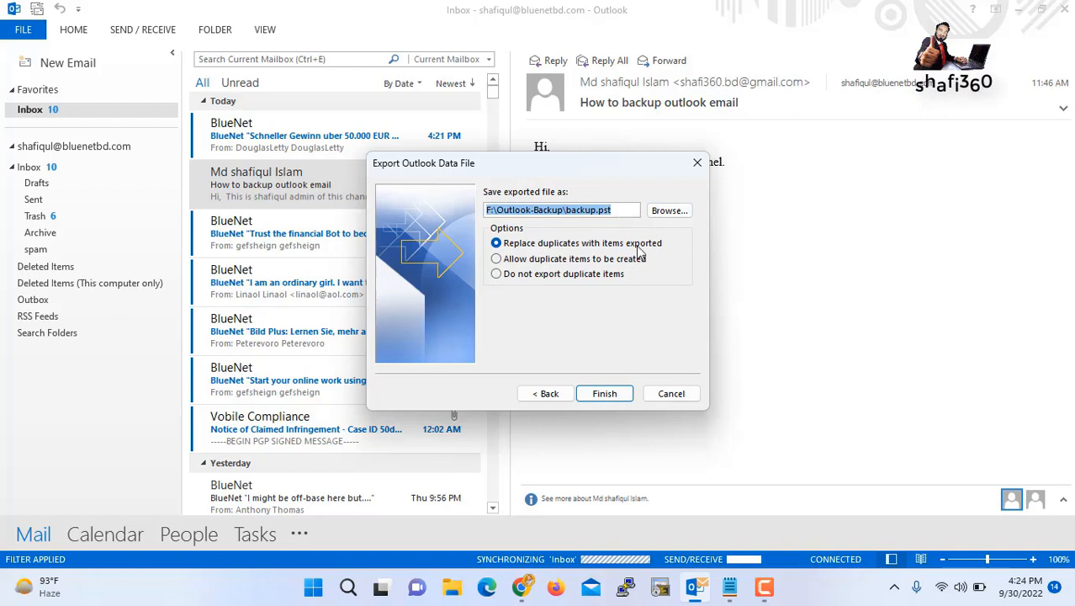
# Browse for a new location for the exported file and go to the Shafi360 (G:) drive.
pyautogui.click(669, 210)
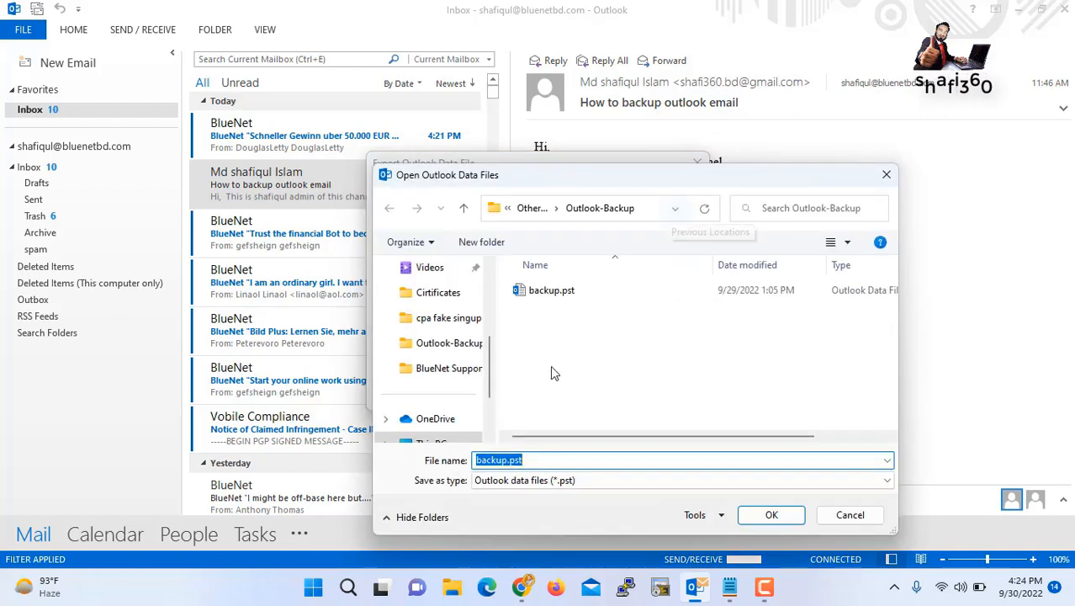
pyautogui.scroll(-1, 435, 397)
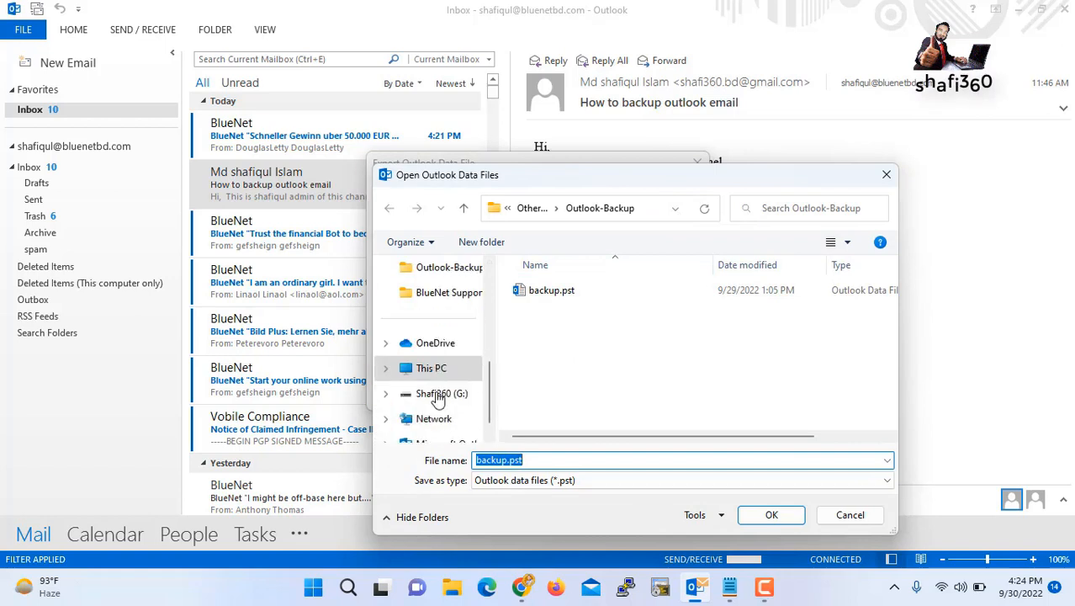
pyautogui.click(433, 370)
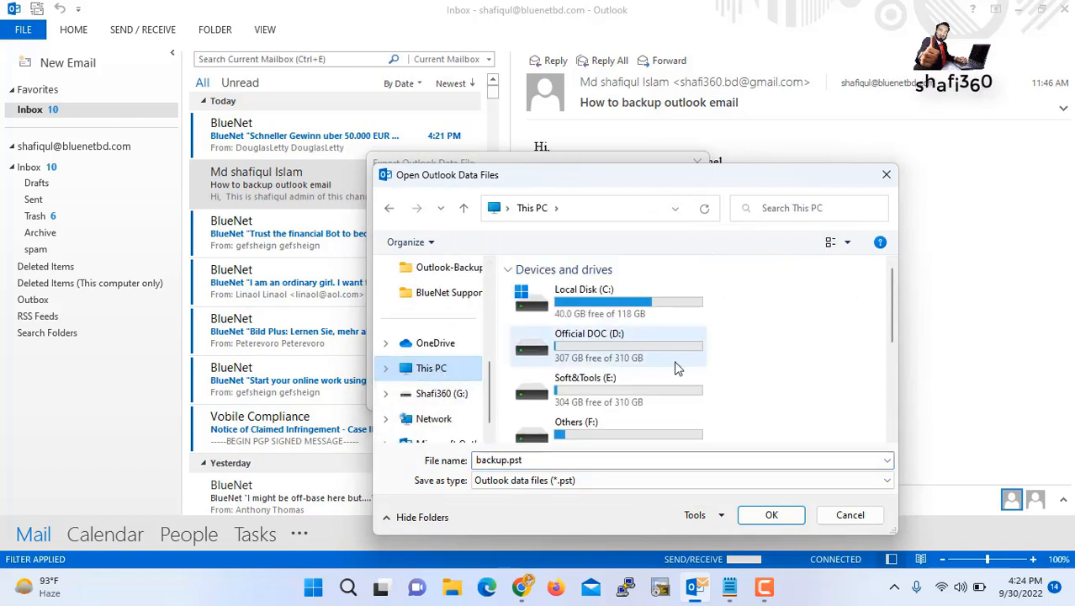
pyautogui.scroll(-2, 686, 362)
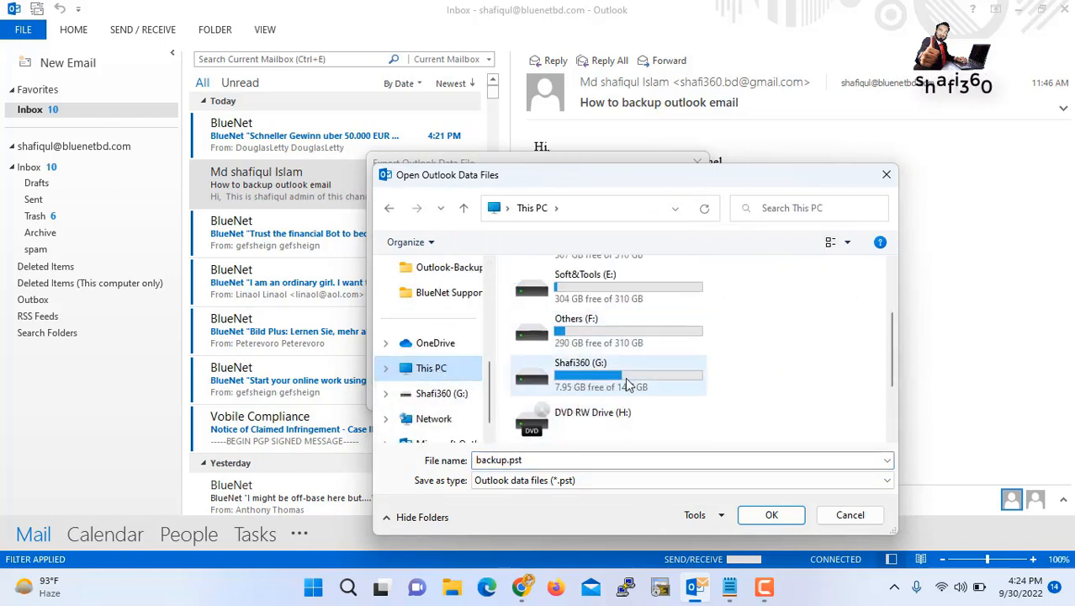
pyautogui.doubleClick(593, 383)
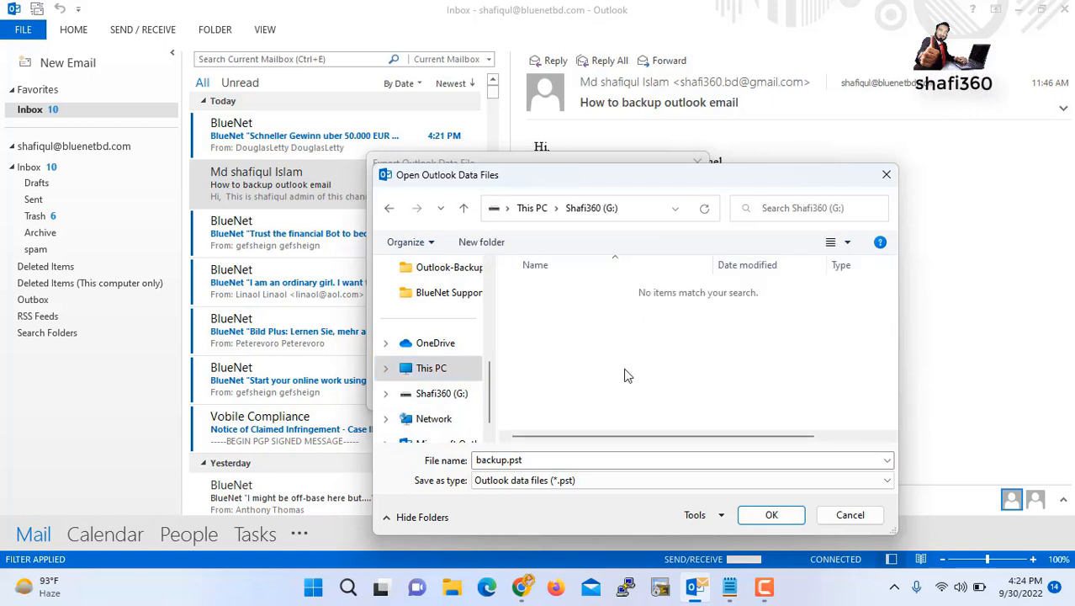
# Create a folder named "How to Backup Outlook Mail" on the G: drive.
pyautogui.click(486, 244)
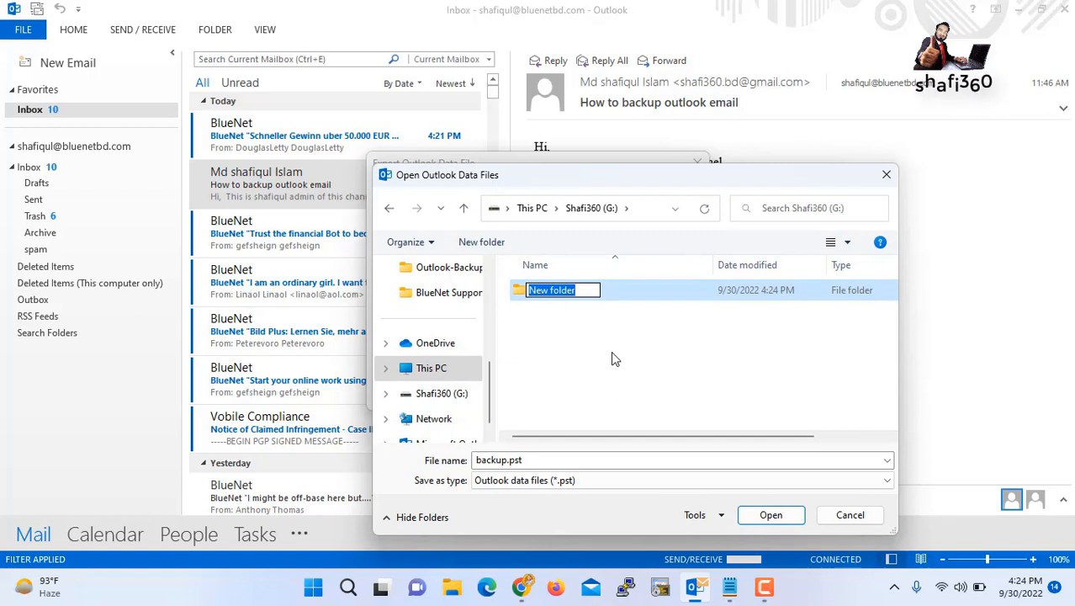
pyautogui.write('How to ')
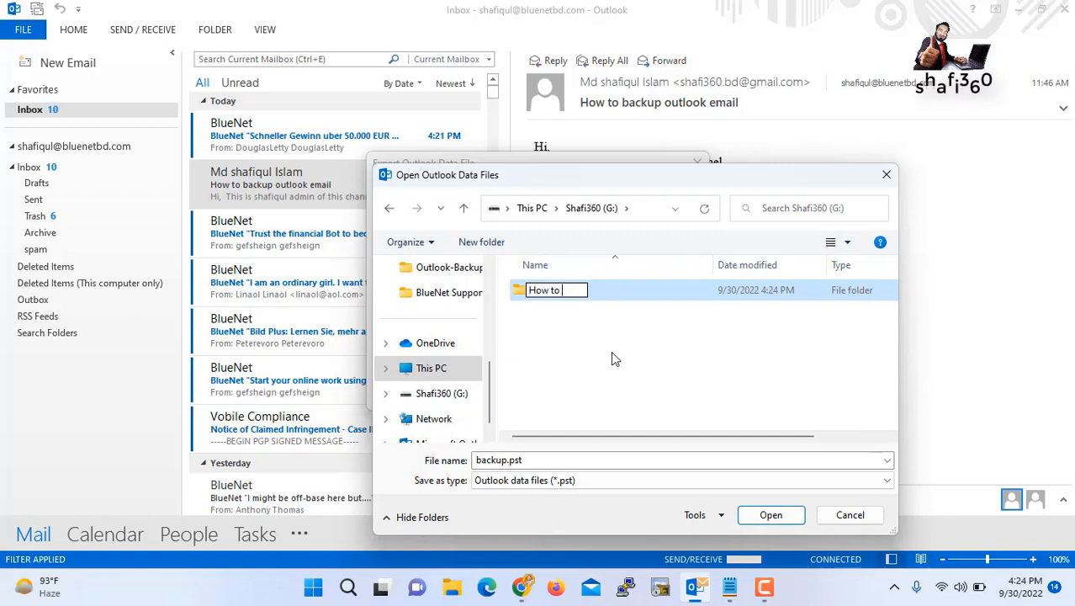
pyautogui.write('Back')
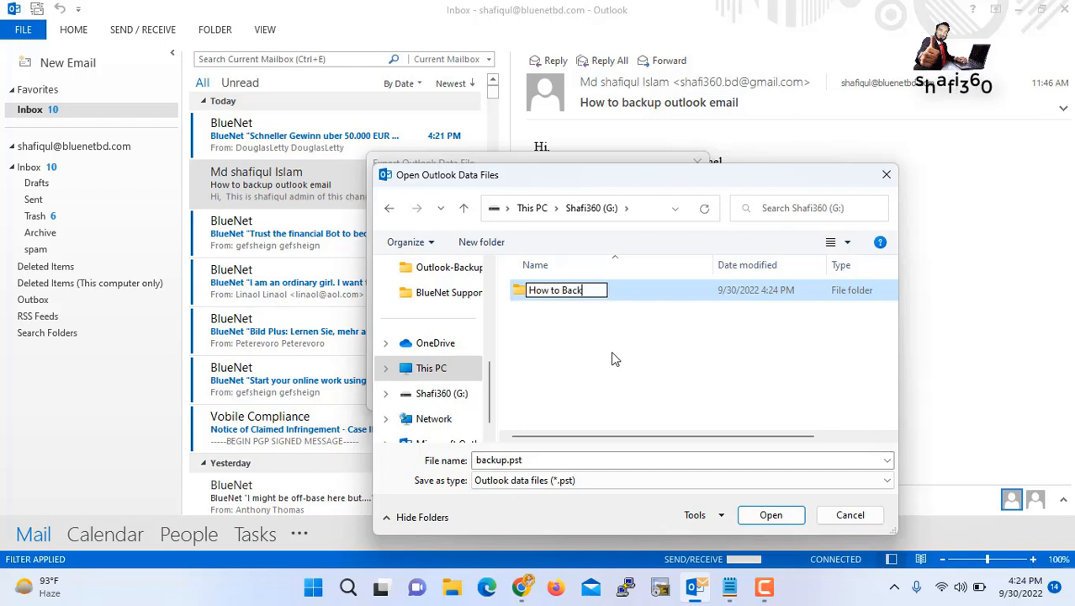
pyautogui.write('up Outlook')
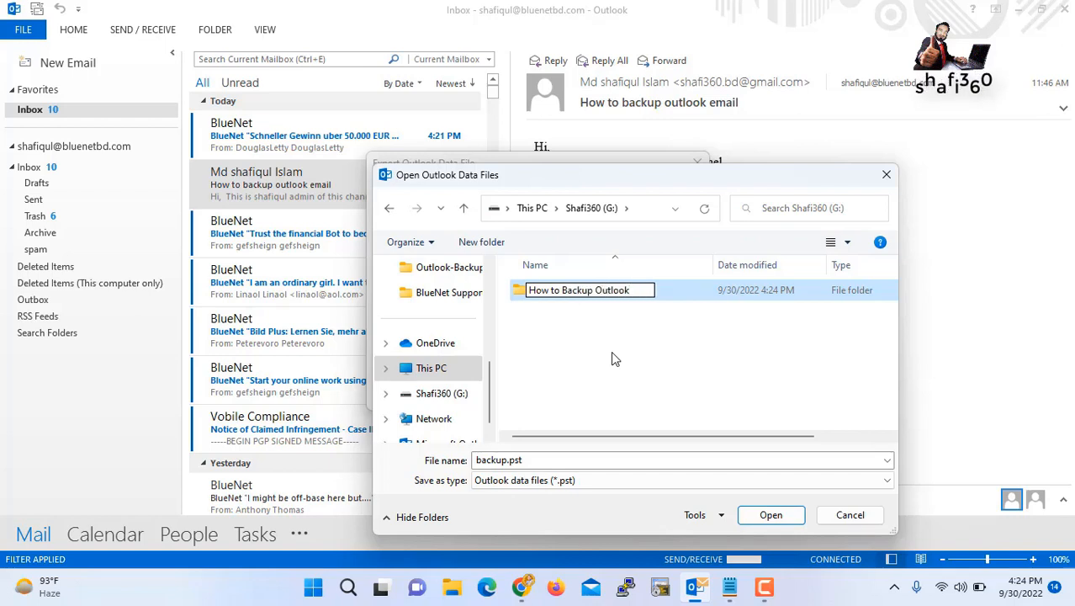
pyautogui.write(' Mail')
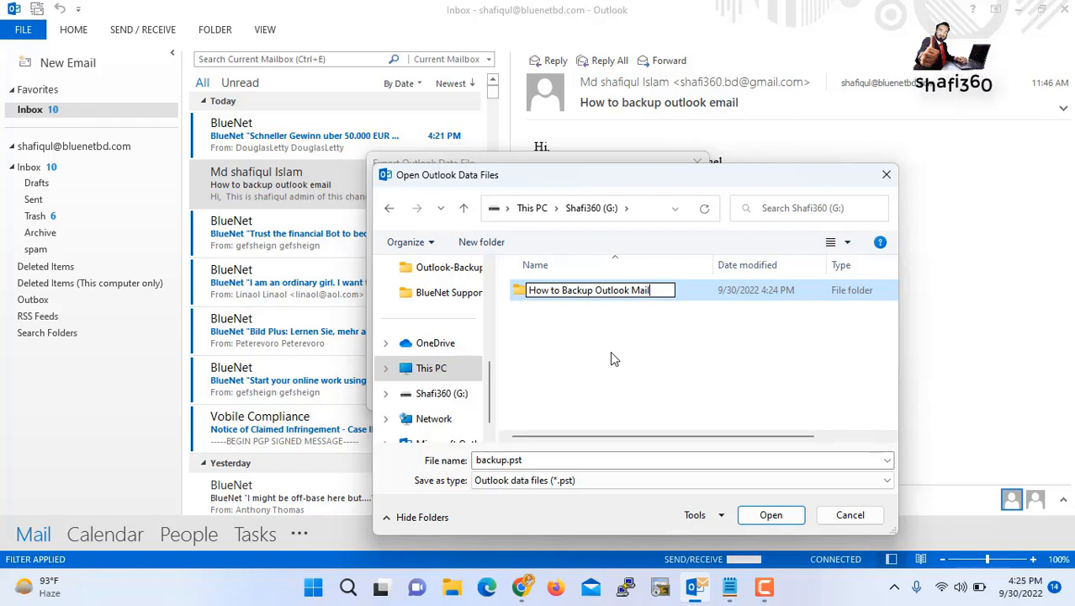
pyautogui.press('Return')
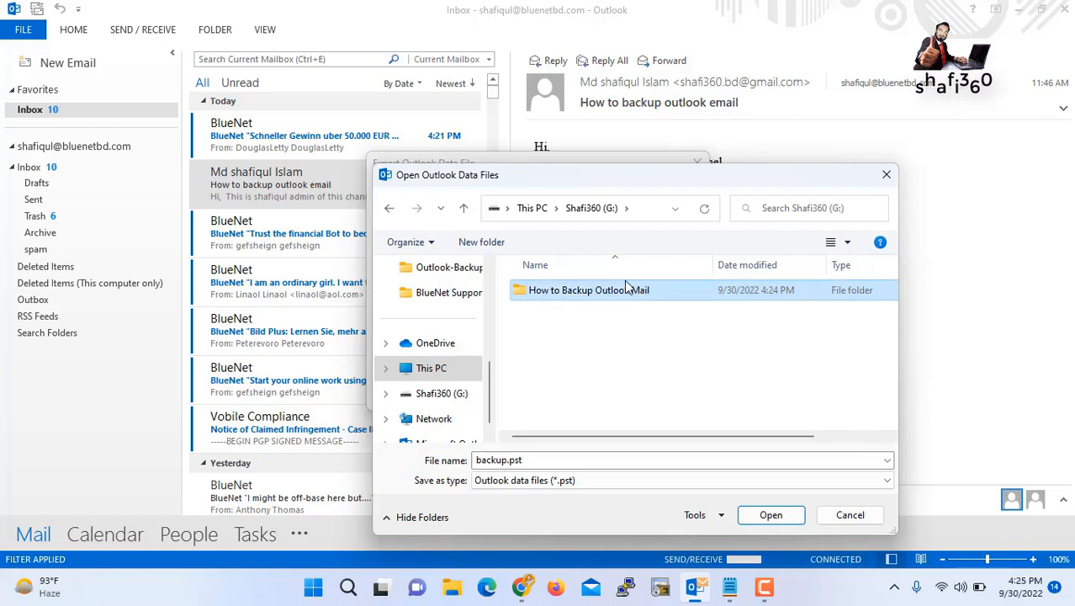
# Save the export as backup.pst in the "How to Backup Outlook Mail" folder and finish it without setting a password.
pyautogui.doubleClick(598, 290)
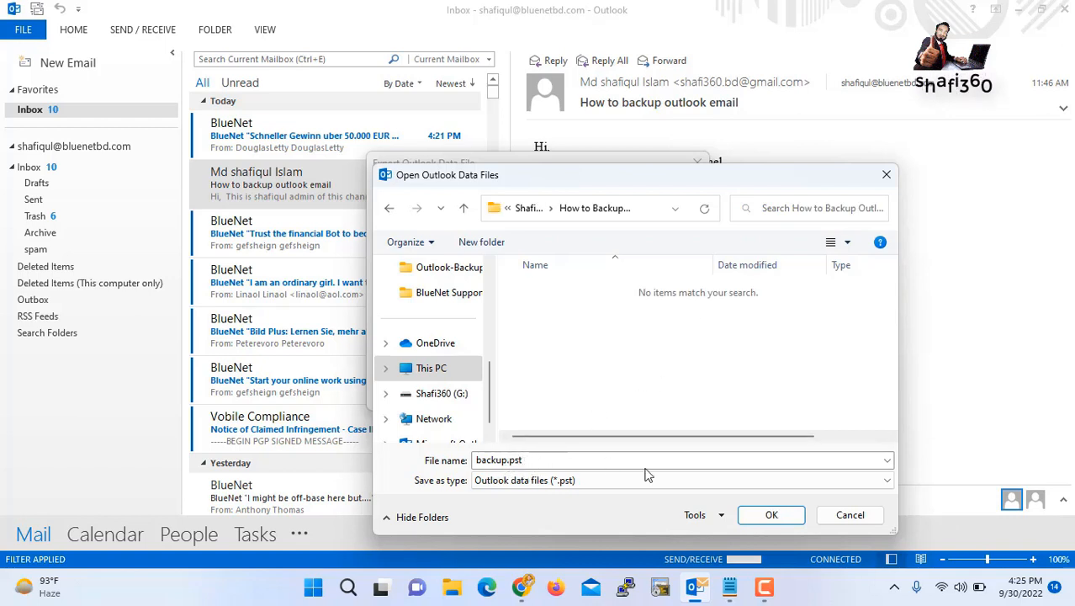
pyautogui.click(768, 517)
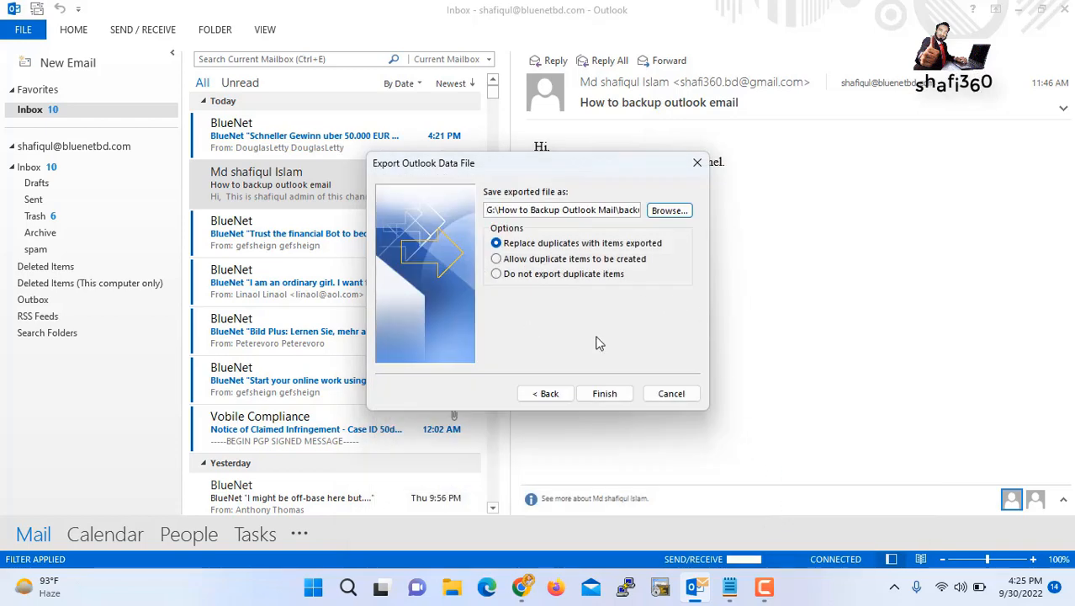
pyautogui.click(603, 394)
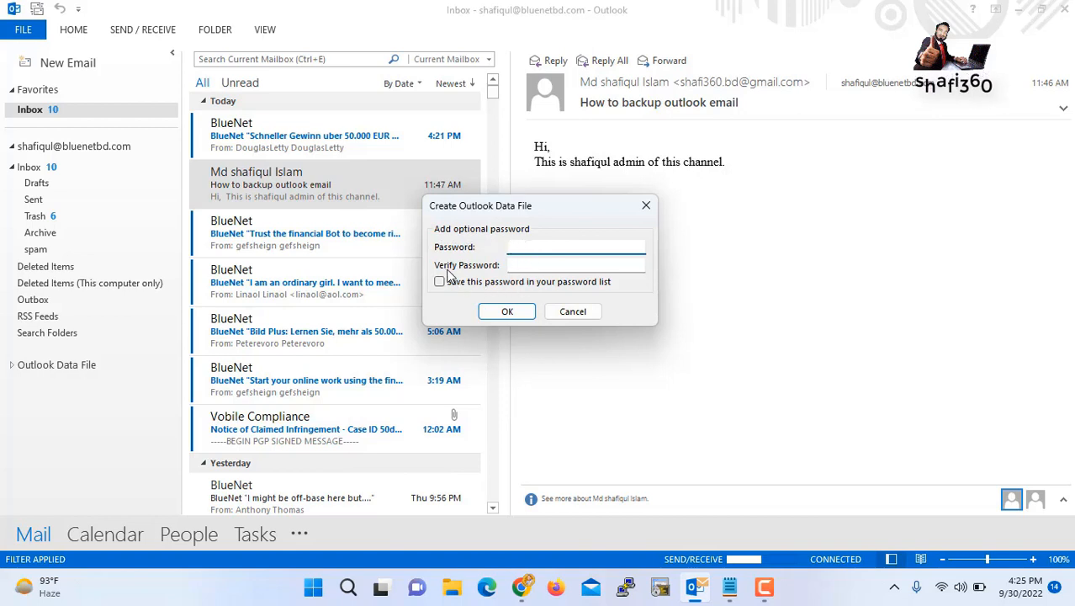
pyautogui.click(506, 313)
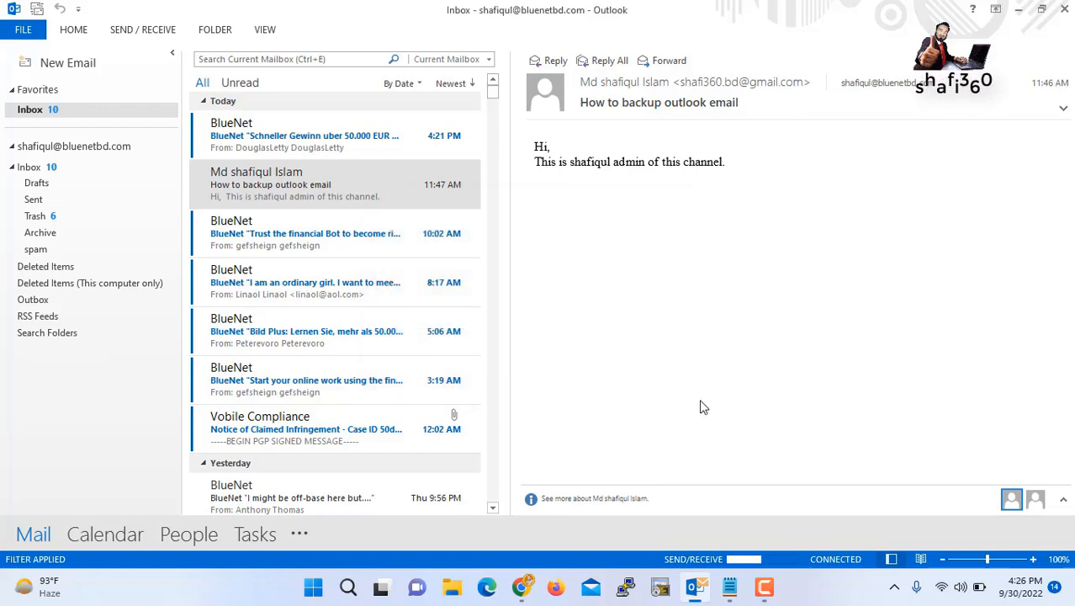
# Check the "How to Backup Outlook Mail" folder on the G: drive for the exported file in File Explorer, and close the window.
pyautogui.click(1068, 584)
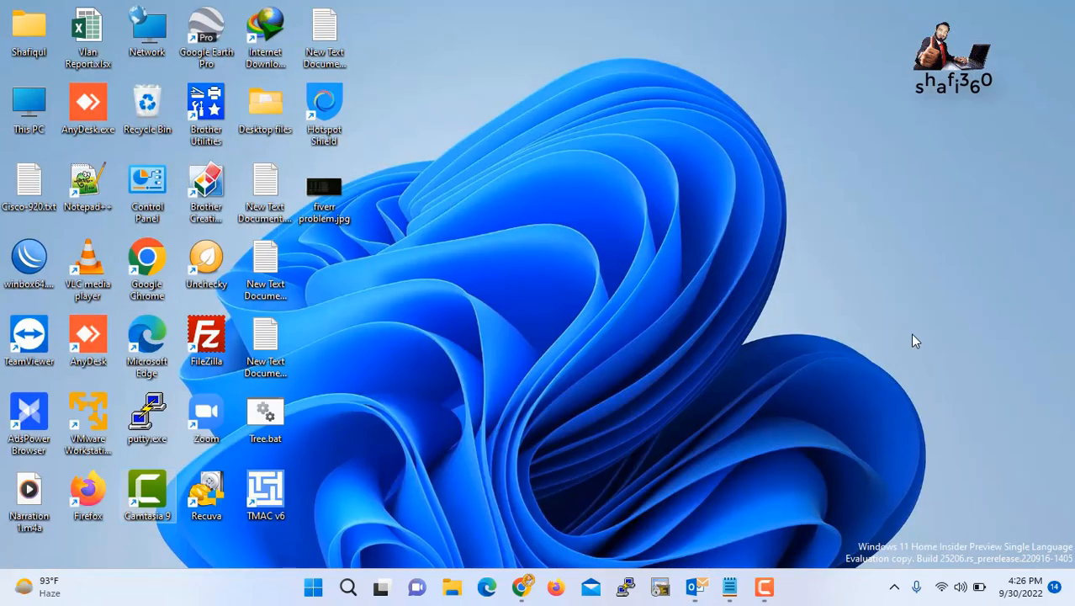
pyautogui.doubleClick(28, 104)
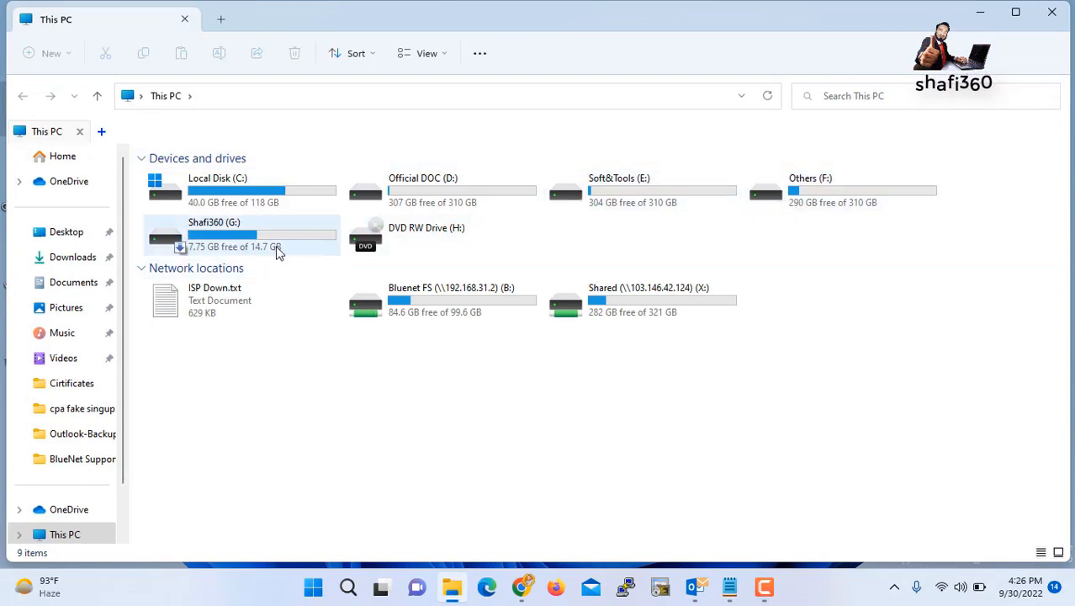
pyautogui.click(234, 242)
pyautogui.doubleClick(233, 242)
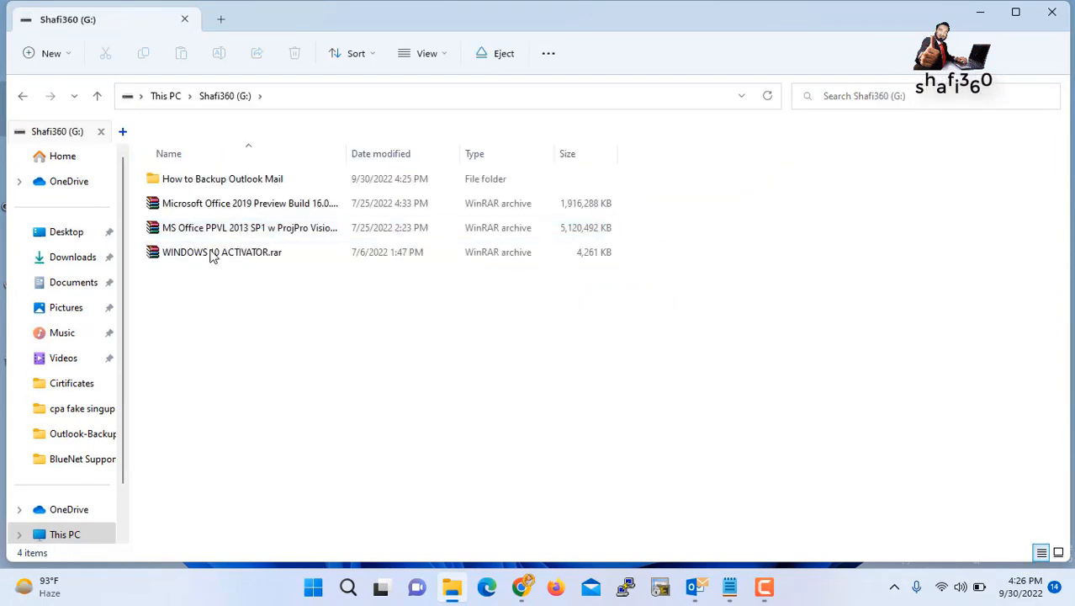
pyautogui.doubleClick(218, 181)
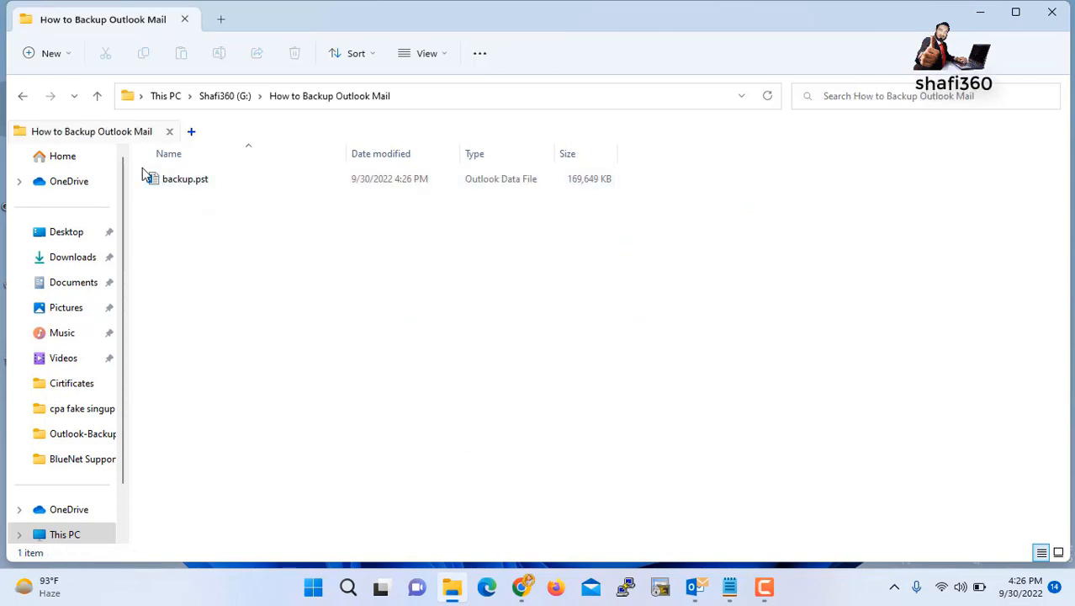
pyautogui.click(97, 99)
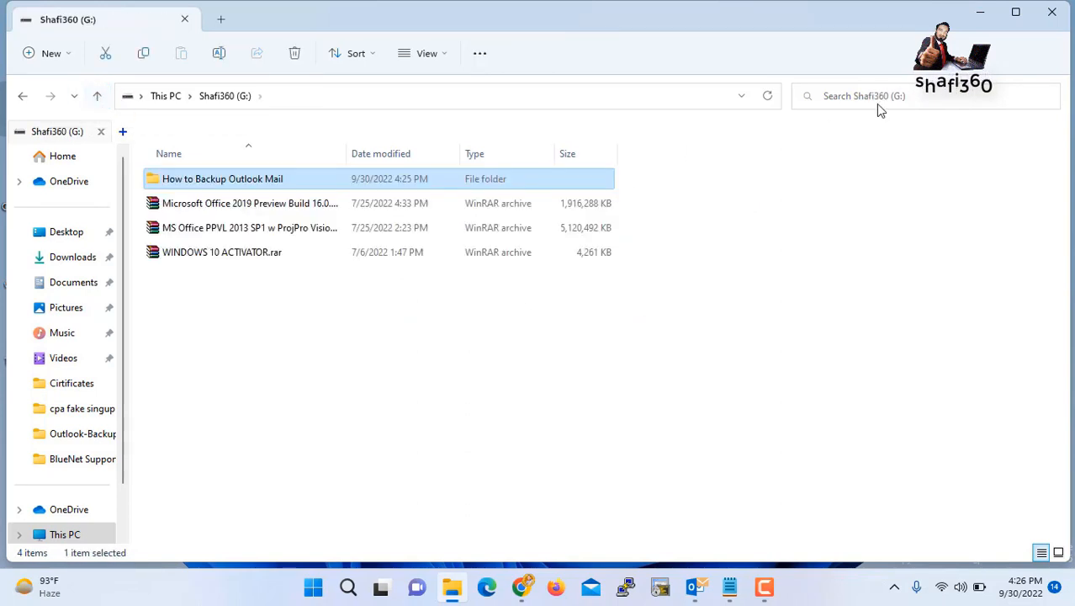
pyautogui.click(1052, 12)
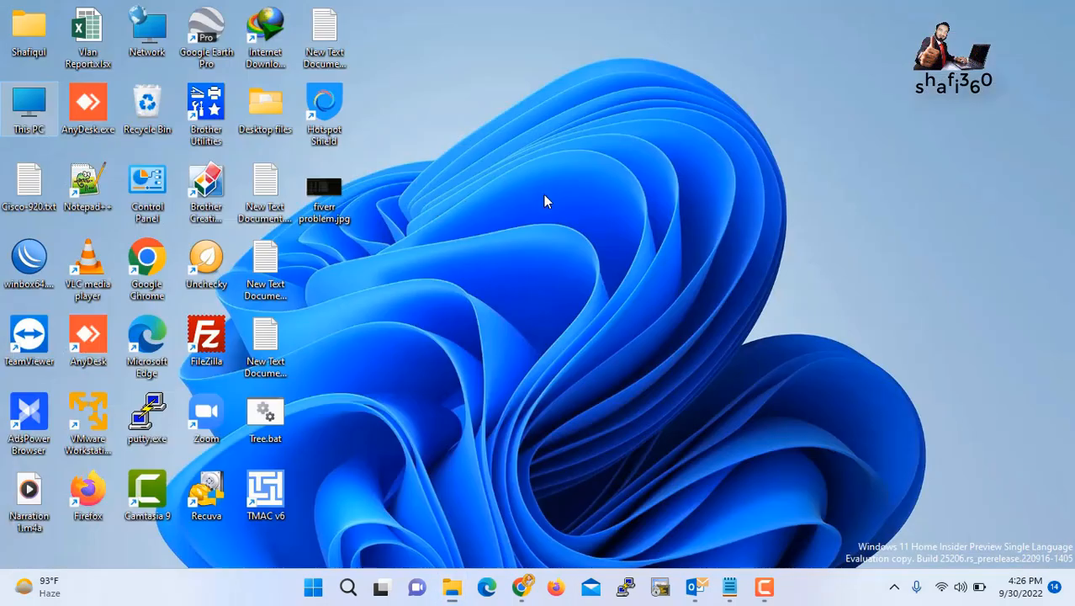
# Eject the Shafi360 (G:) drive from This PC and return to the Outlook inbox.
pyautogui.doubleClick(18, 105)
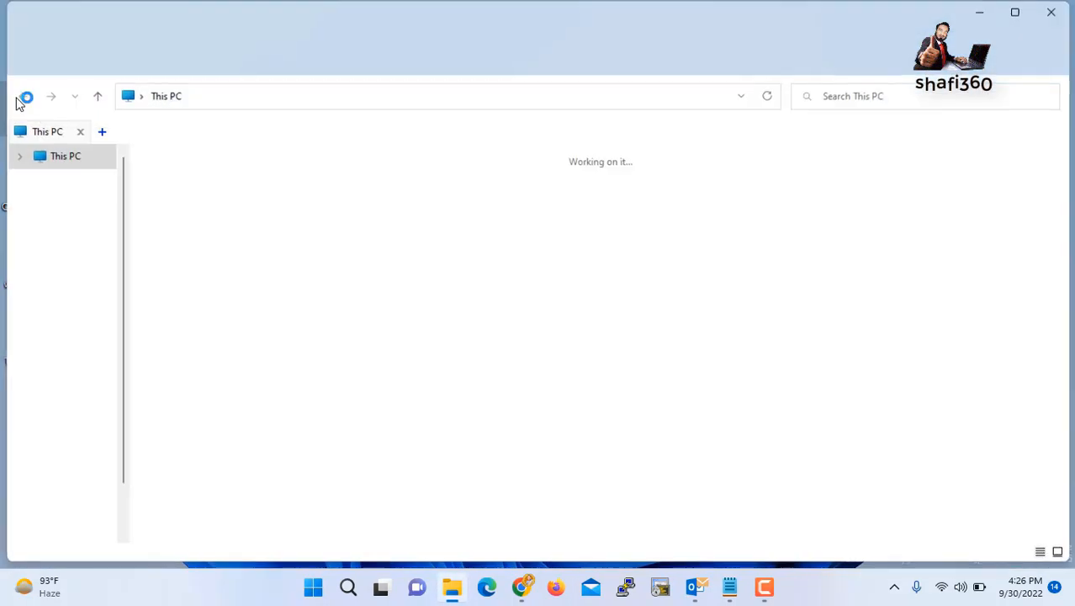
pyautogui.click(180, 241)
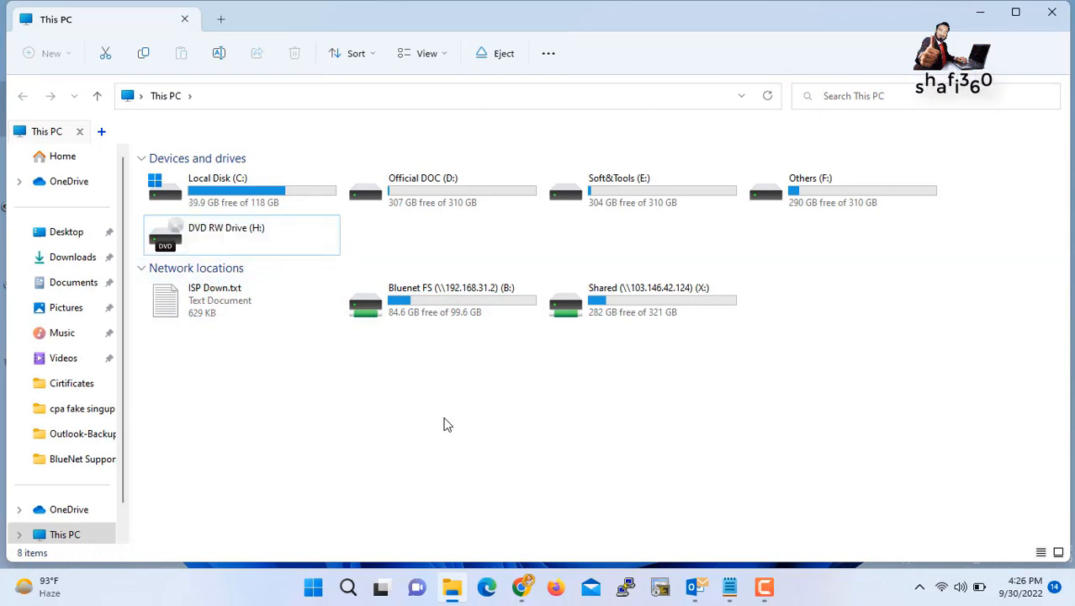
pyautogui.click(1052, 14)
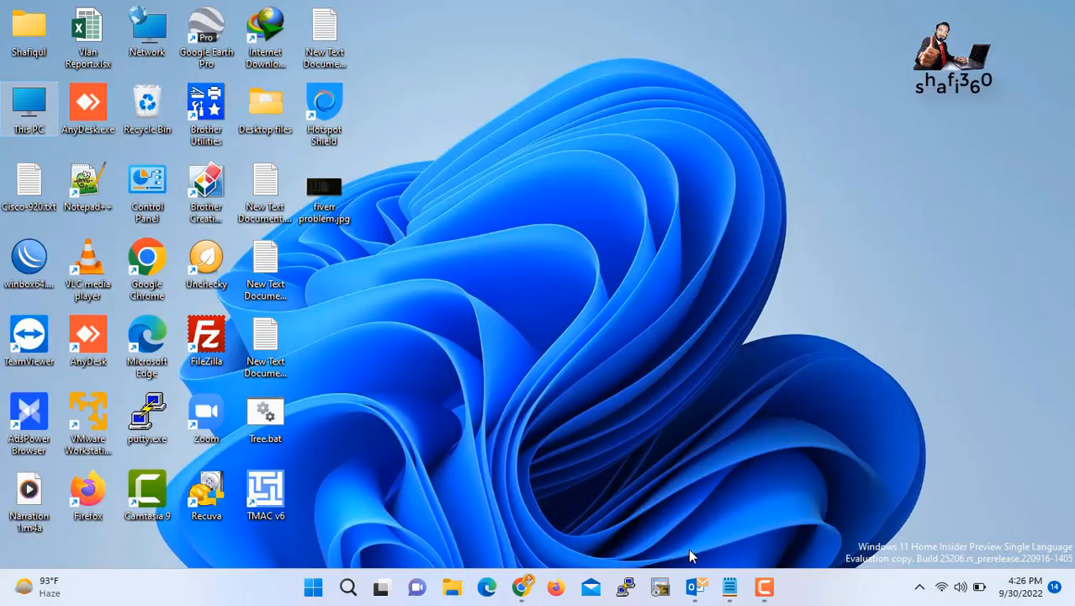
pyautogui.click(695, 587)
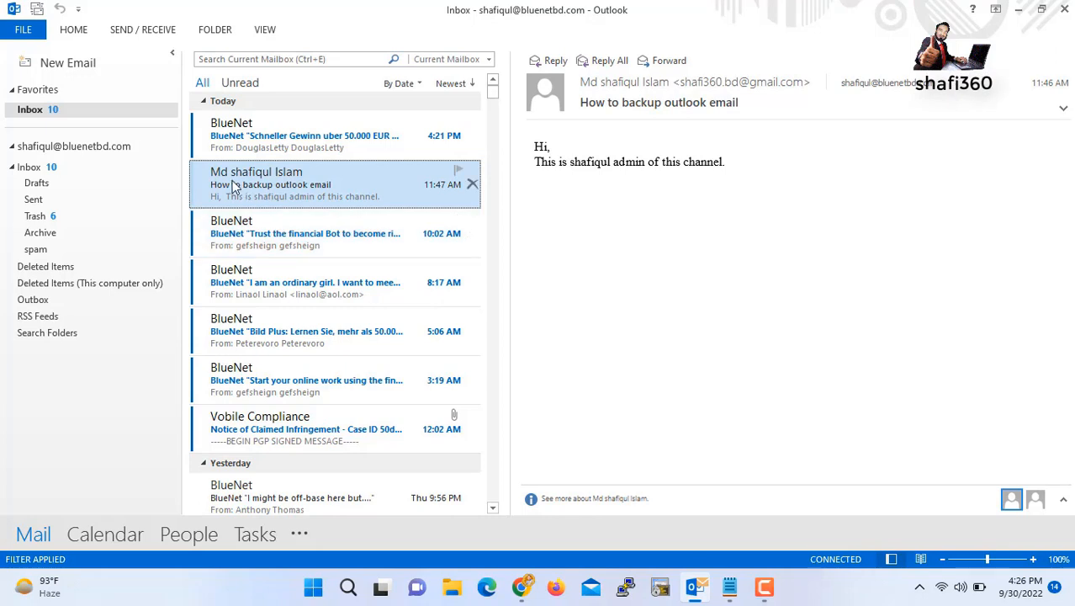
# Delete the message with the subject "How to backup outlook email" from the Inbox.
pyautogui.click(472, 185)
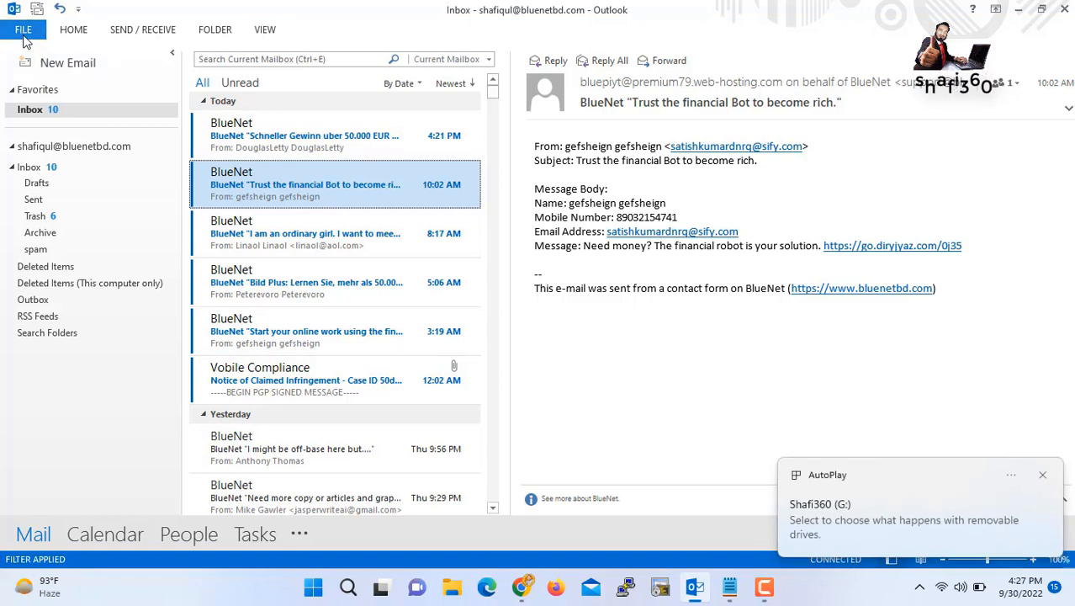
# Start an import from another program or file and choose Outlook Data File (.pst) as the file type.
pyautogui.click(23, 30)
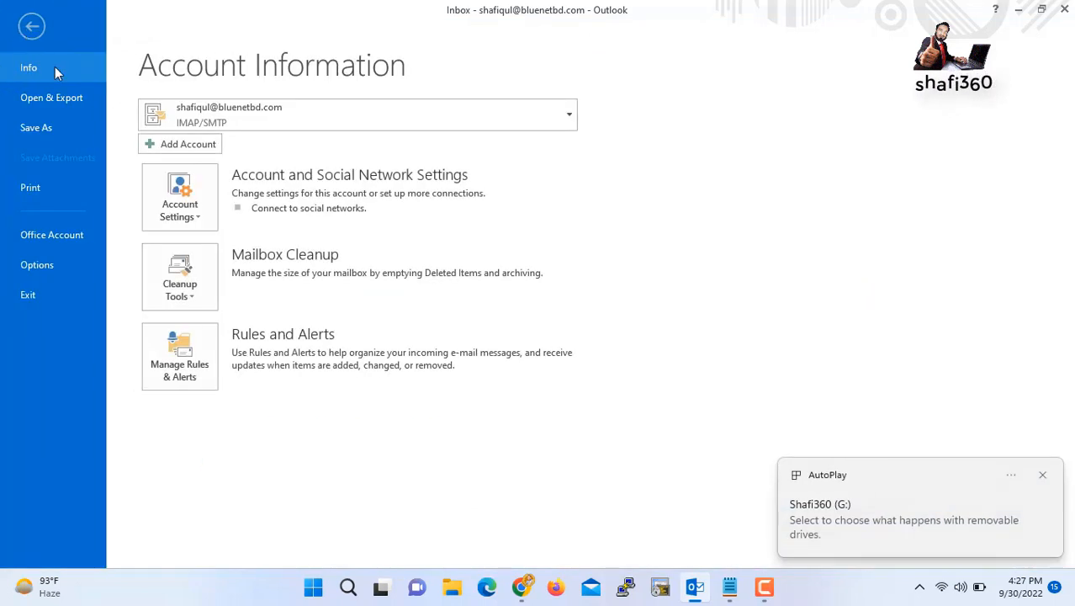
pyautogui.click(42, 98)
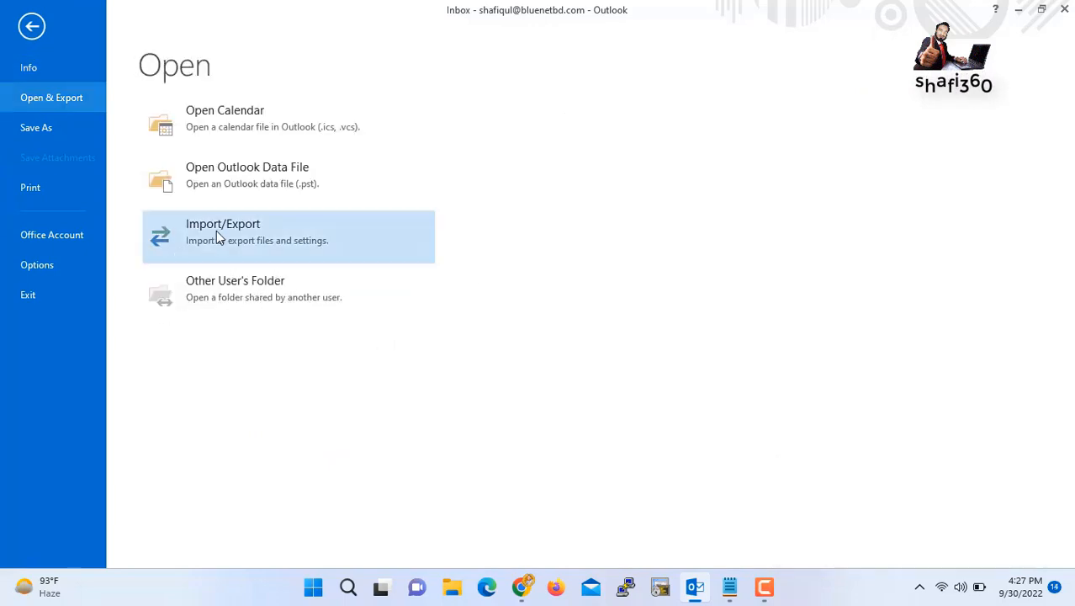
pyautogui.click(216, 226)
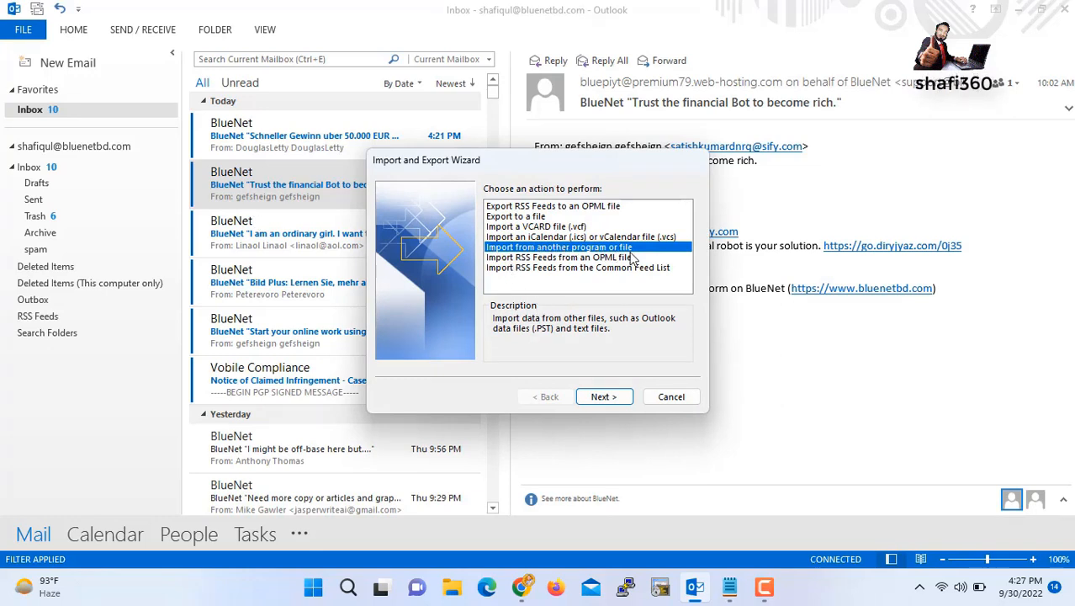
pyautogui.click(602, 399)
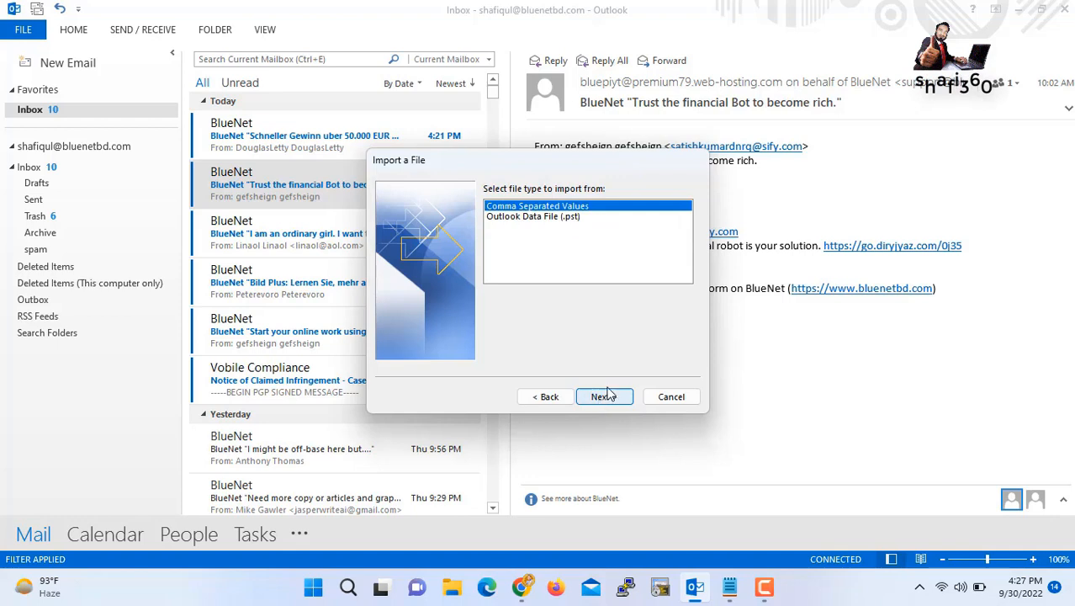
pyautogui.click(546, 216)
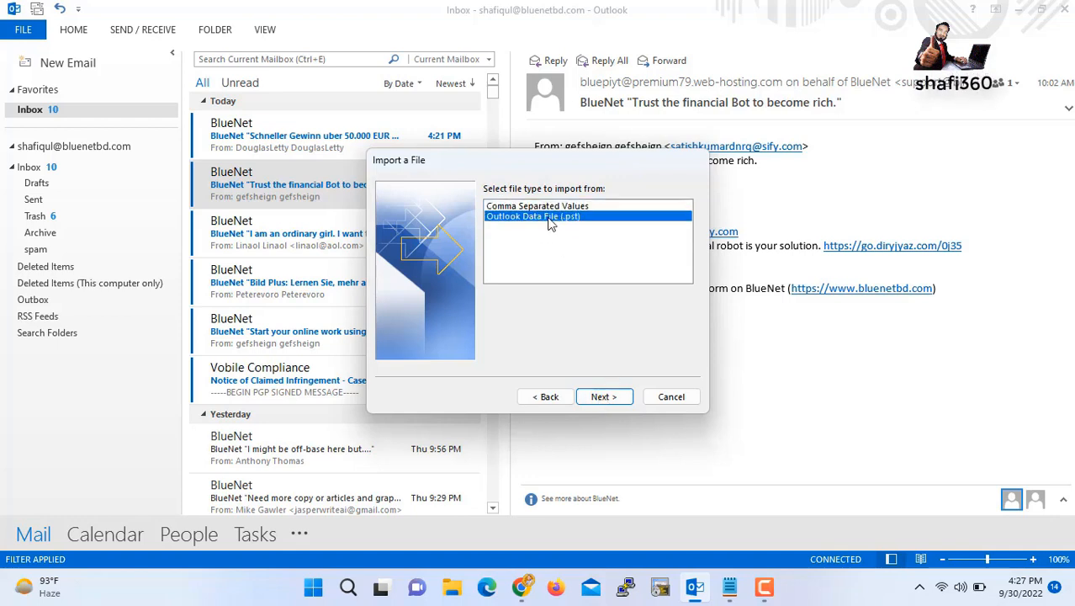
pyautogui.click(602, 397)
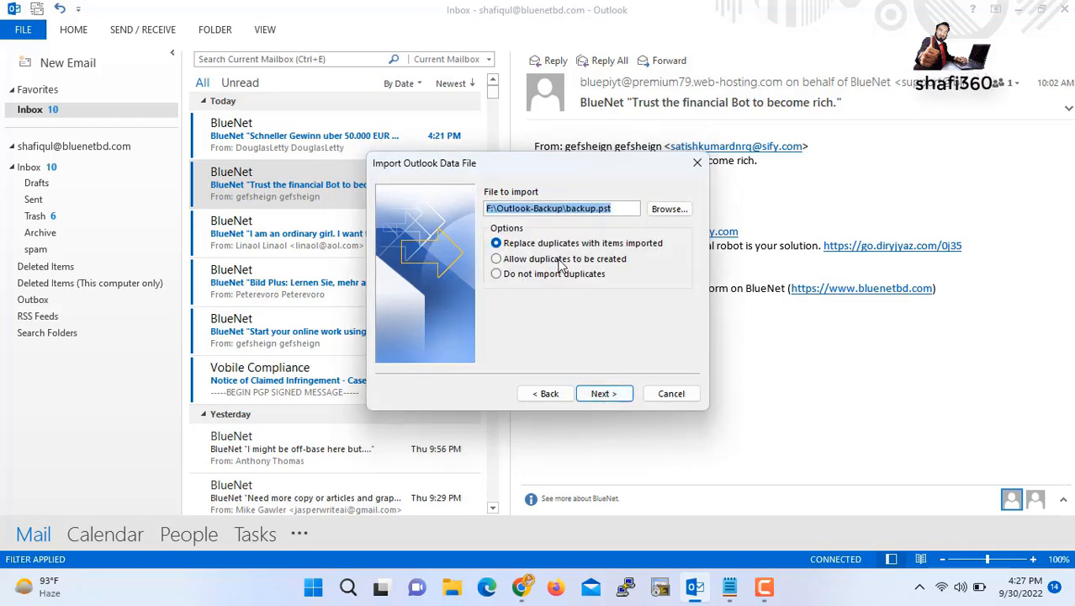
# Select backup.pst in the "How to Backup Outlook Mail" folder on the Shafi360 (G:) drive as the file to import.
pyautogui.click(670, 210)
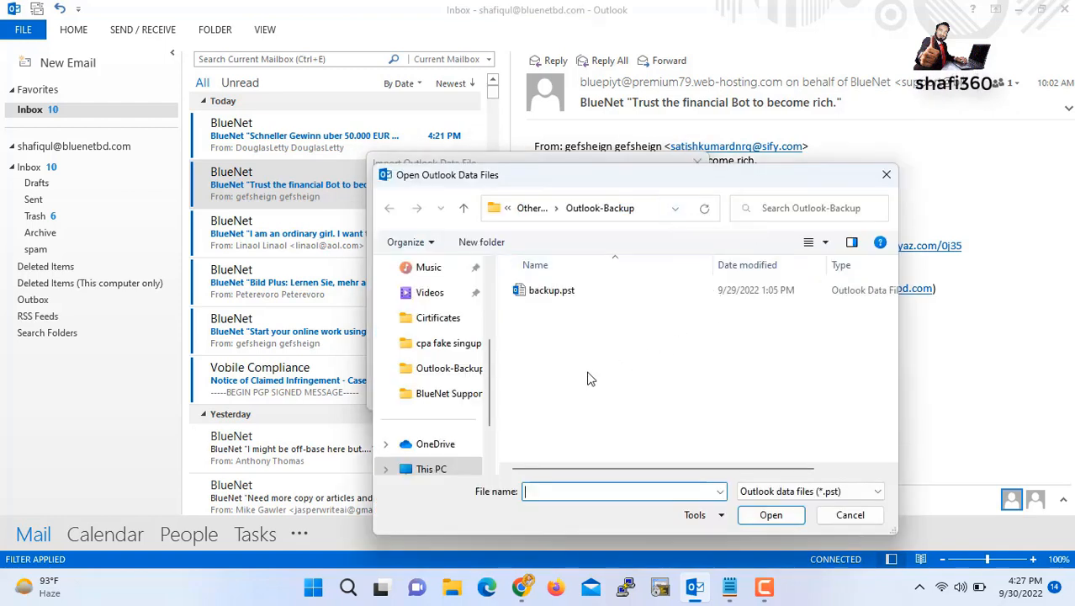
pyautogui.click(465, 208)
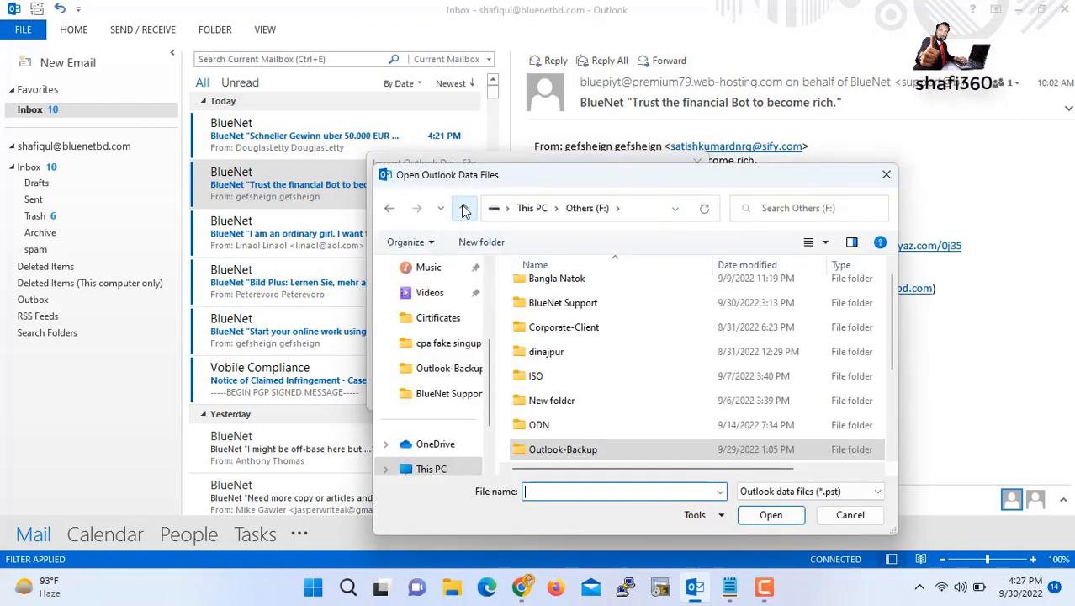
pyautogui.scroll(-2, 448, 437)
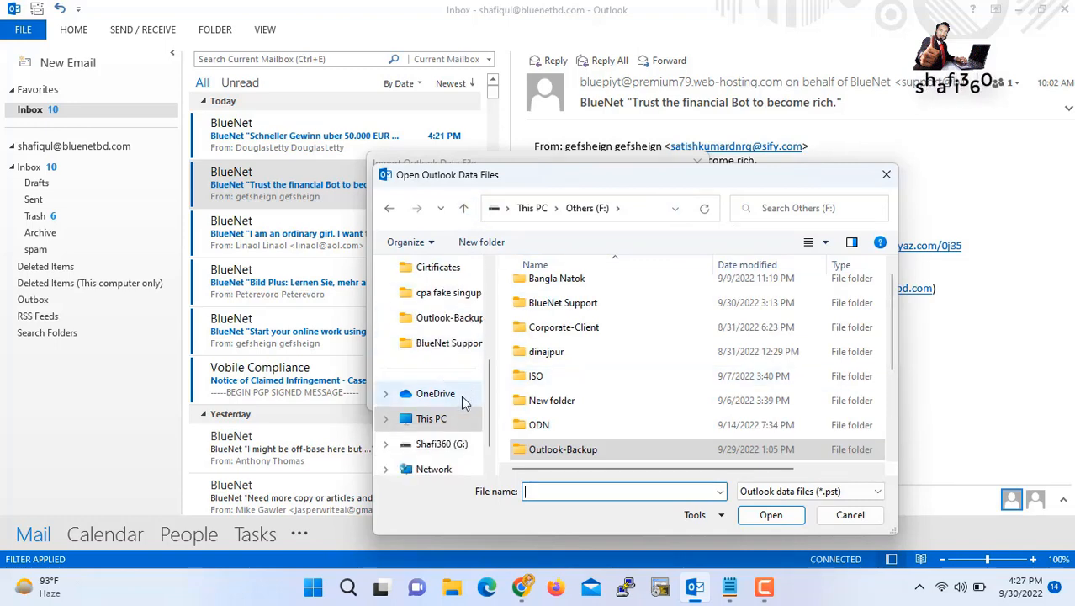
pyautogui.click(438, 423)
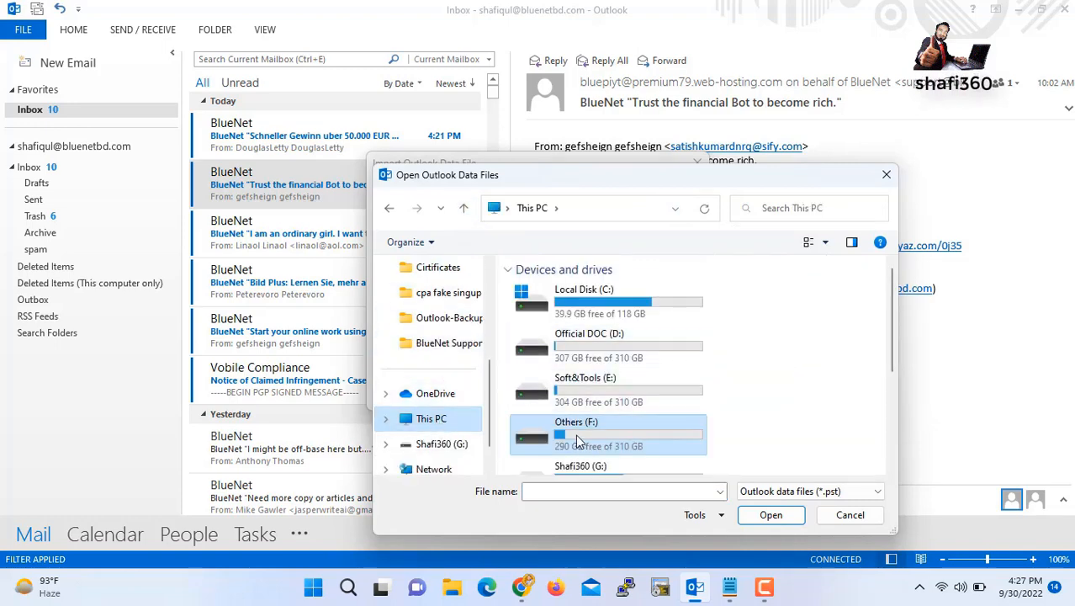
pyautogui.scroll(-3, 577, 441)
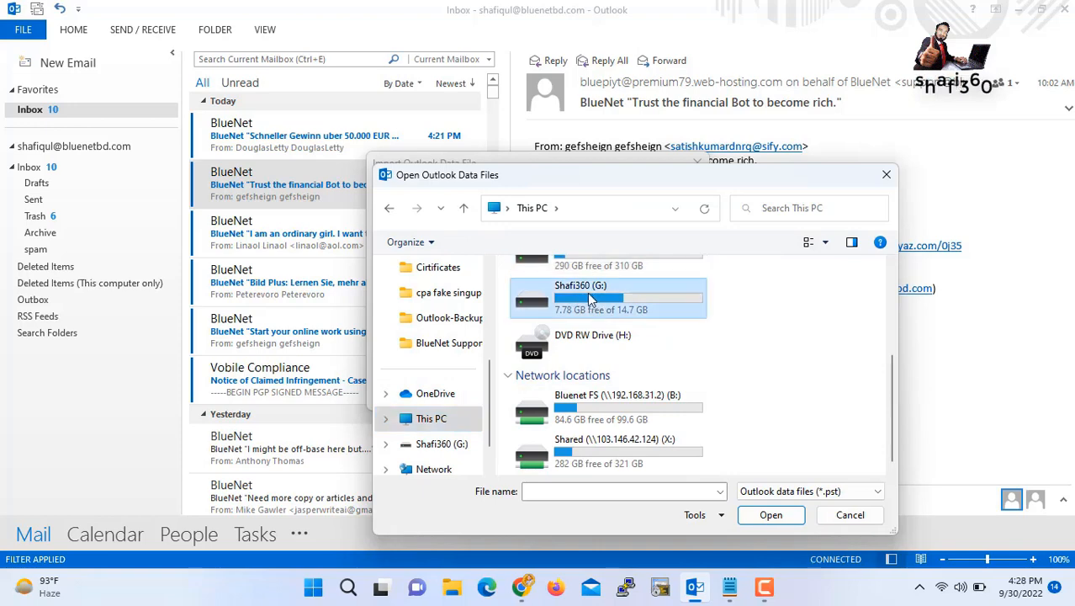
pyautogui.doubleClick(591, 300)
pyautogui.doubleClick(583, 294)
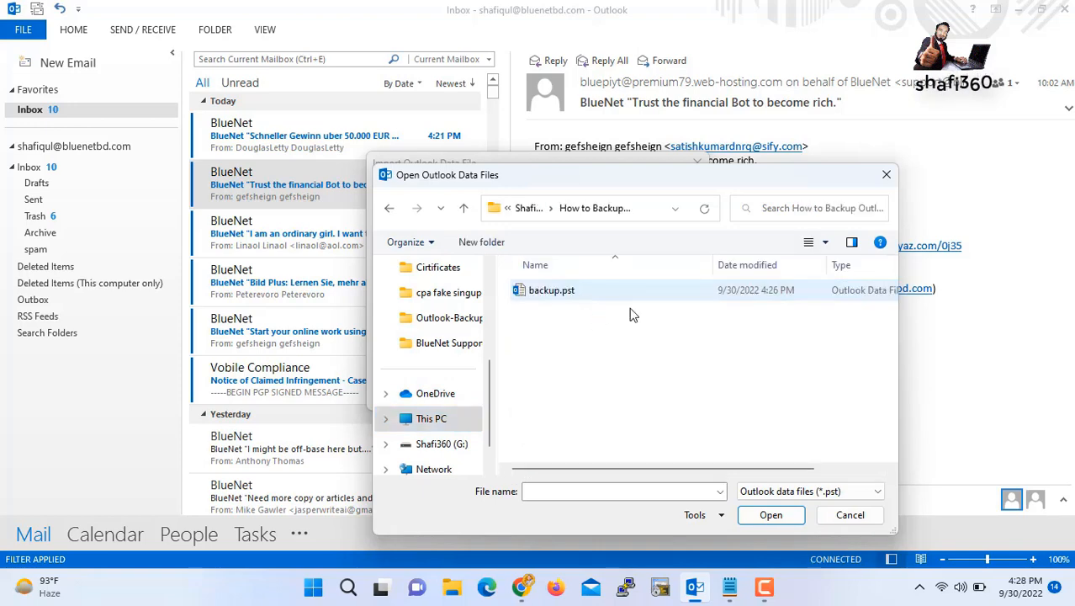
pyautogui.click(558, 295)
pyautogui.press('Return')
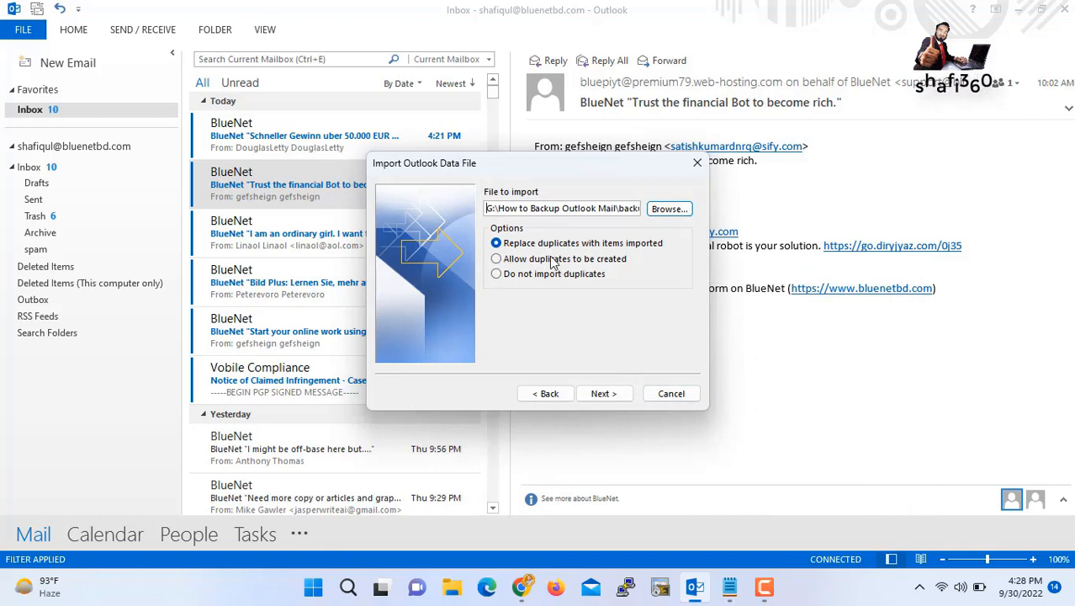
# Import the data file with subfolders into the same folder of the mailbox, replacing duplicates, and open the "How to backup outlook email" message.
pyautogui.click(604, 394)
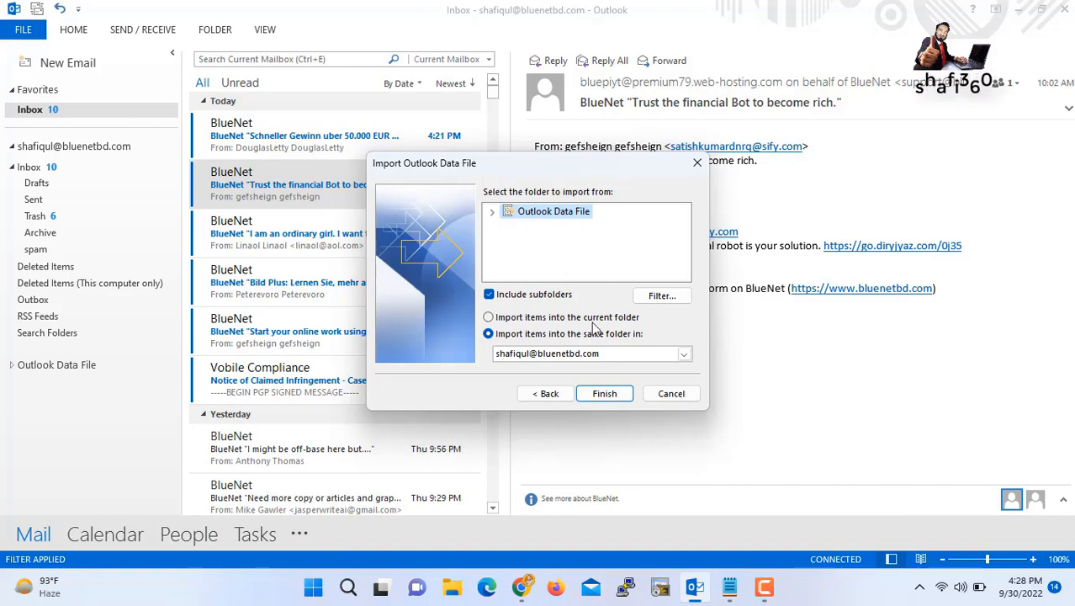
pyautogui.click(604, 394)
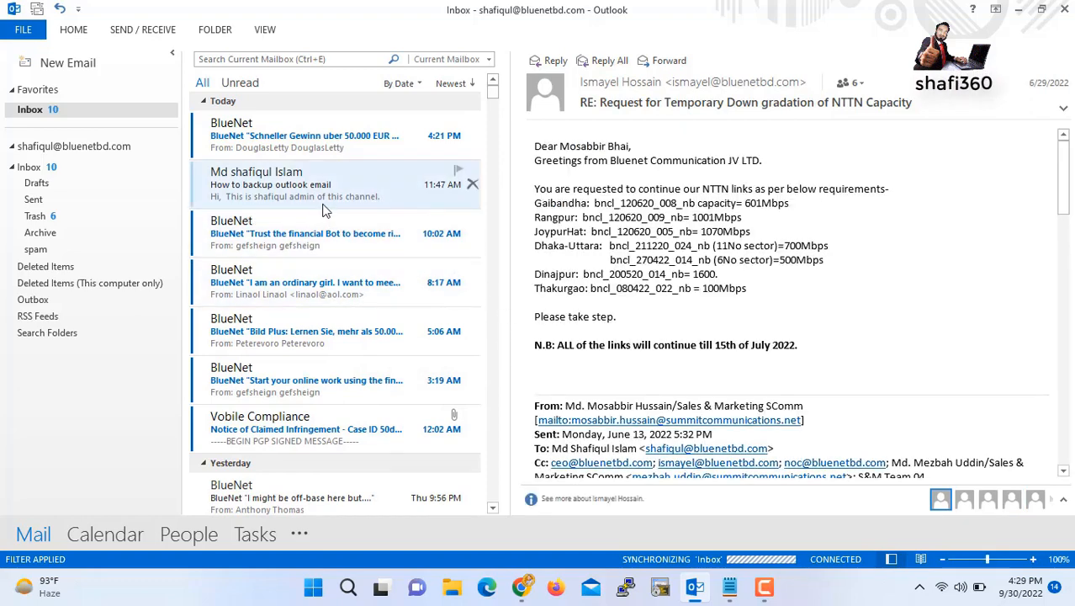
pyautogui.click(298, 184)
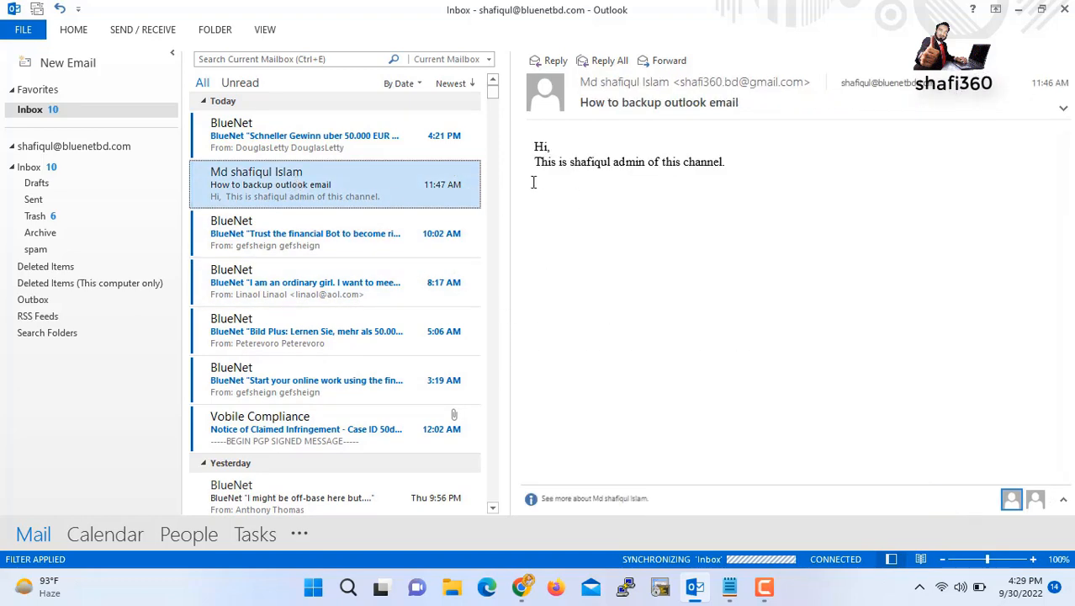